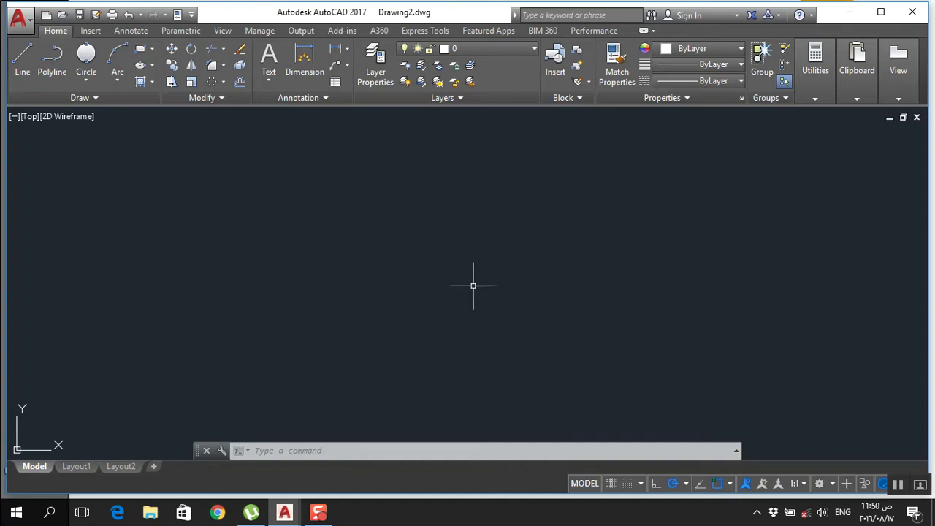
- Draw a trial 125-unit line, then select and erase it
{"action": "type", "text": "l"}
{"action": "key", "text": "Return"}
{"action": "left_click", "coordinate": [514, 270]}
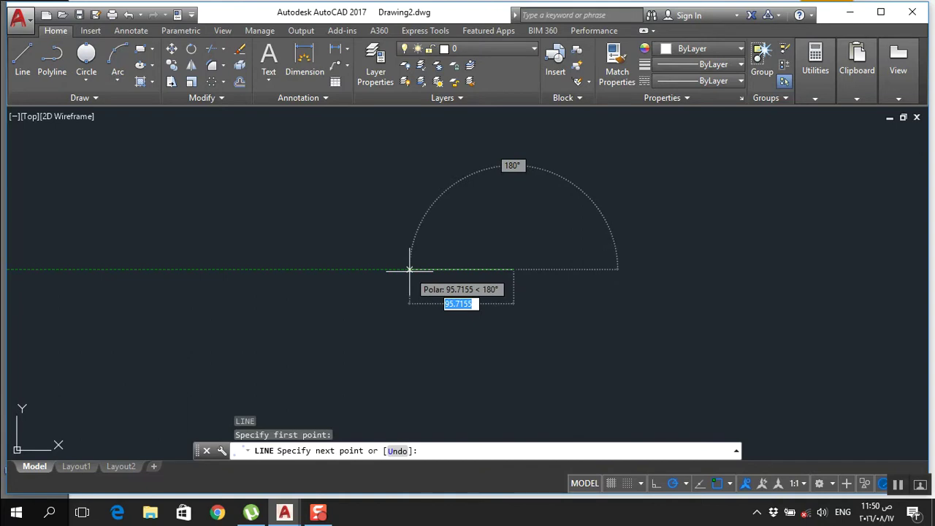
{"action": "type", "text": "125"}
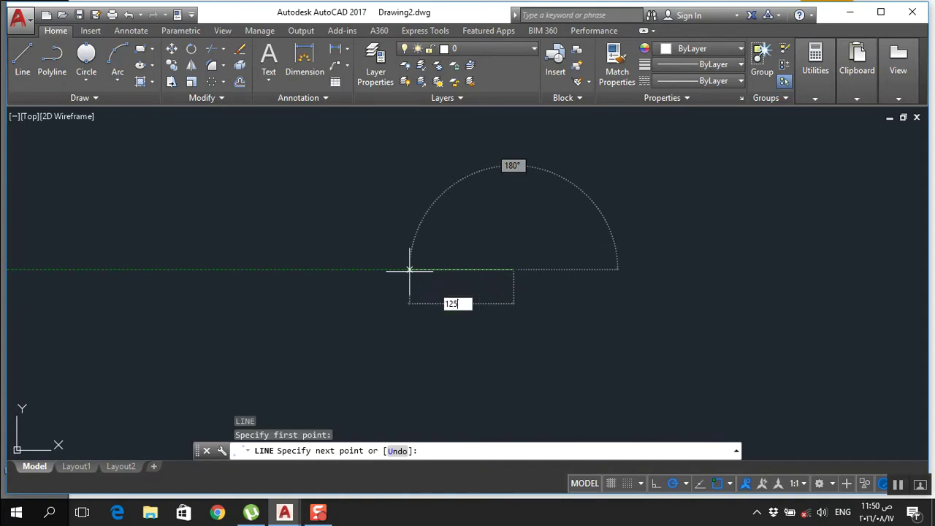
{"action": "key", "text": "Return"}
{"action": "key", "text": "Escape"}
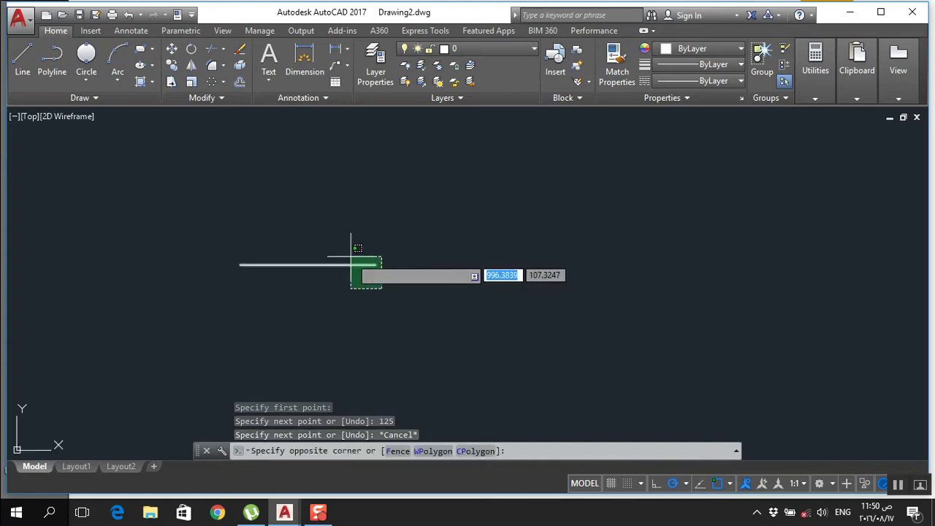
{"action": "key", "text": "Escape"}
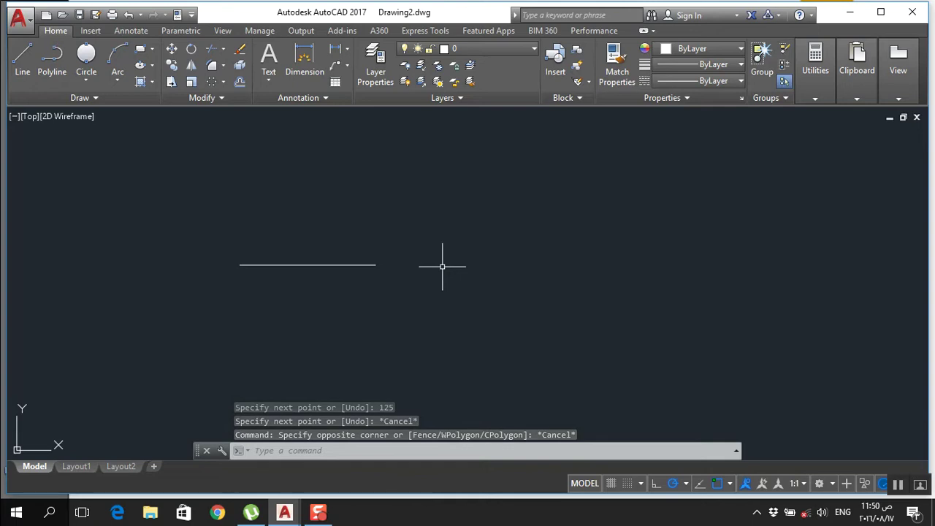
{"action": "left_click_drag", "start_coordinate": [351, 273], "coordinate": [317, 246]}
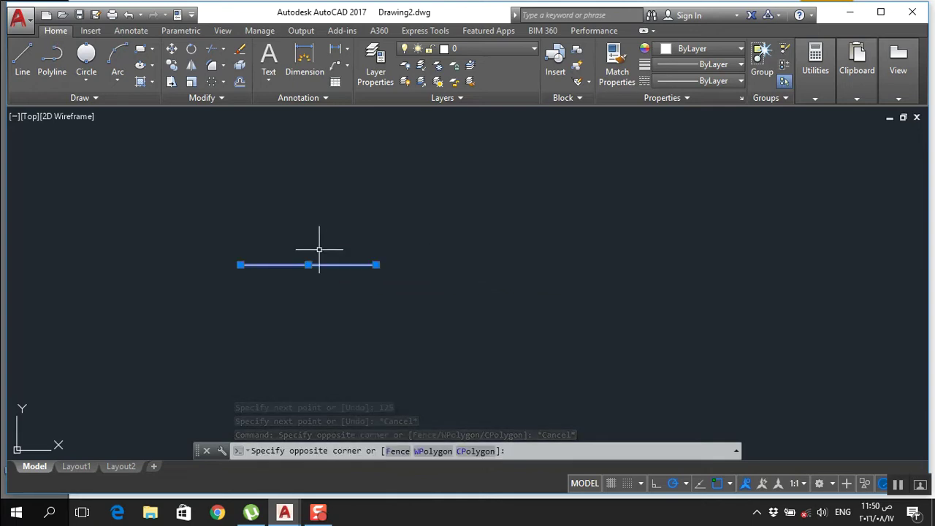
{"action": "key", "text": "Delete"}
- Open Drawing Units with UN and expand the Insertion scale choices
{"action": "type", "text": "un"}
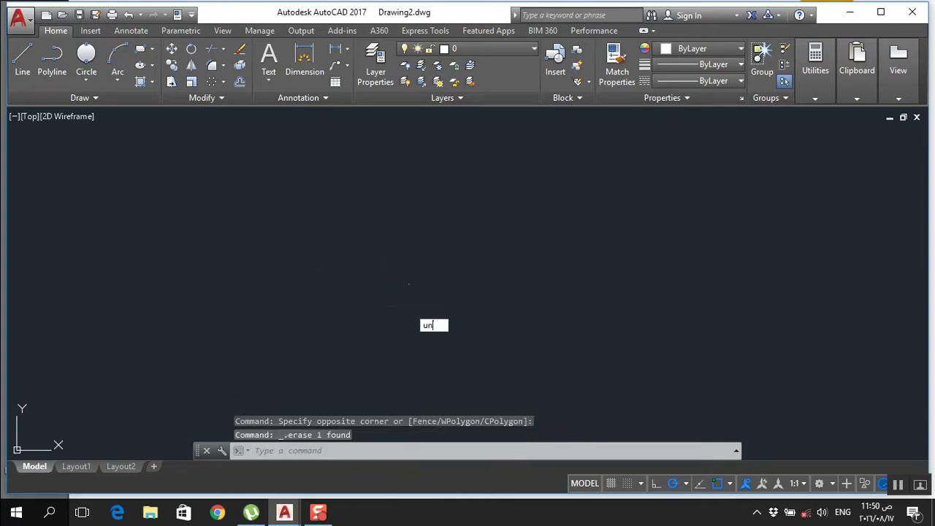
{"action": "key", "text": "Return"}
{"action": "left_click", "coordinate": [416, 256]}
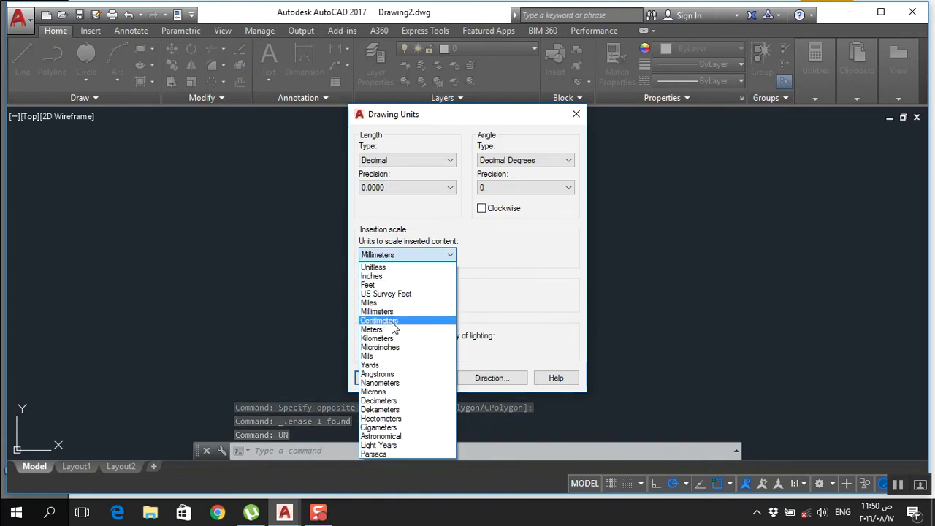
- Set the insertion scale to Centimeters and confirm the units
{"action": "left_click", "coordinate": [379, 321]}
{"action": "left_click", "coordinate": [377, 378]}
{"action": "type", "text": "c"}
{"action": "key", "text": "Return"}
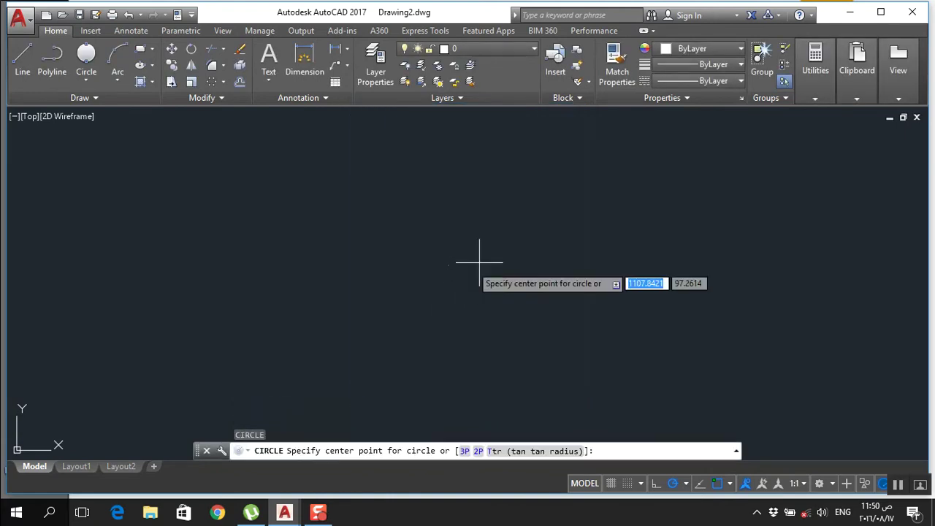
{"action": "key", "text": "Escape"}
- Draw a new 125-unit horizontal line and pan it into view
{"action": "type", "text": "l"}
{"action": "key", "text": "Return"}
{"action": "left_click", "coordinate": [484, 257]}
{"action": "type", "text": "125"}
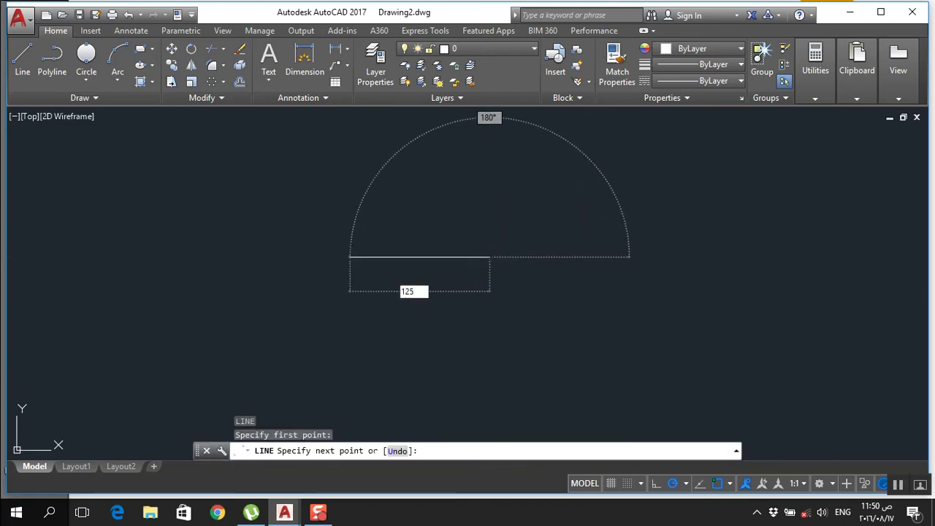
{"action": "key", "text": "Return"}
{"action": "key", "text": "Escape"}
{"action": "middle_click_drag", "start_coordinate": [485, 259], "coordinate": [355, 265]}
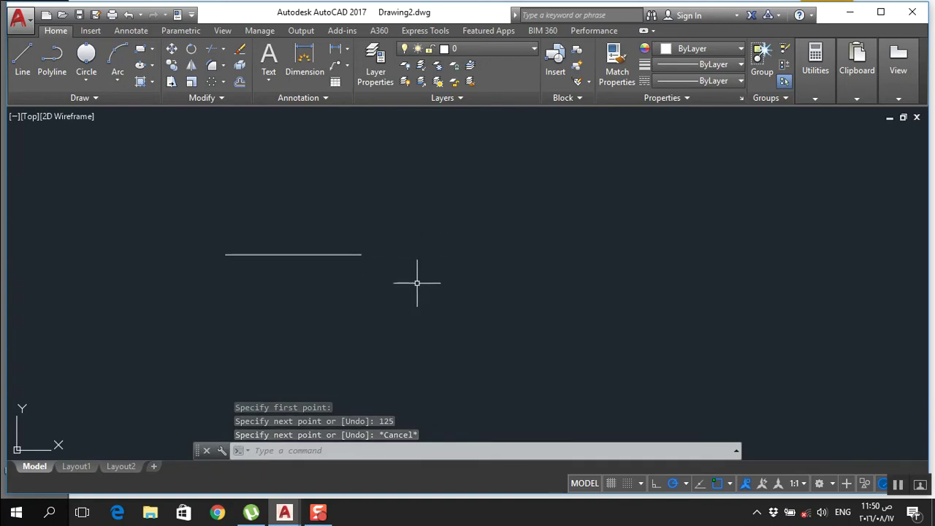
{"action": "middle_click_drag", "start_coordinate": [415, 284], "coordinate": [407, 311]}
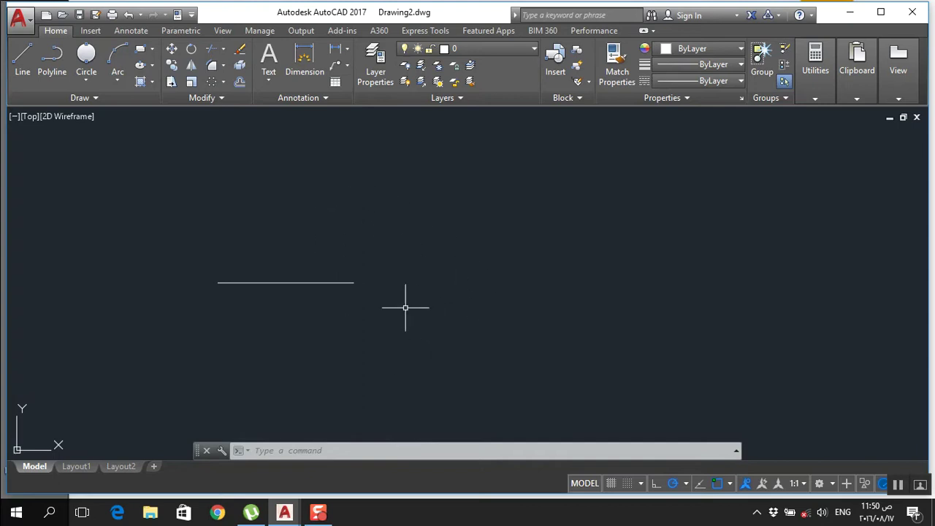
{"action": "mouse_move", "coordinate": [382, 298]}
{"action": "middle_mouse_down"}
{"action": "mouse_move", "coordinate": [268, 286]}
{"action": "mouse_move", "coordinate": [344, 300]}
{"action": "mouse_move", "coordinate": [423, 299]}
{"action": "mouse_move", "coordinate": [453, 284]}
{"action": "mouse_move", "coordinate": [435, 293]}
{"action": "middle_mouse_up"}
- Select the new line and begin a Polar Array of it
{"action": "left_click", "coordinate": [338, 299]}
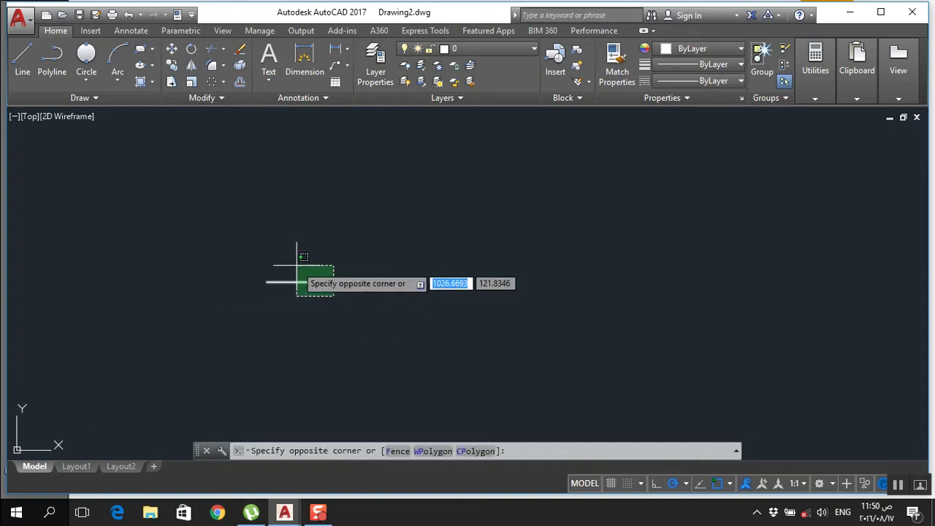
{"action": "left_click", "coordinate": [298, 264]}
{"action": "scroll", "coordinate": [330, 320], "scroll_direction": "down", "scroll_amount": 1}
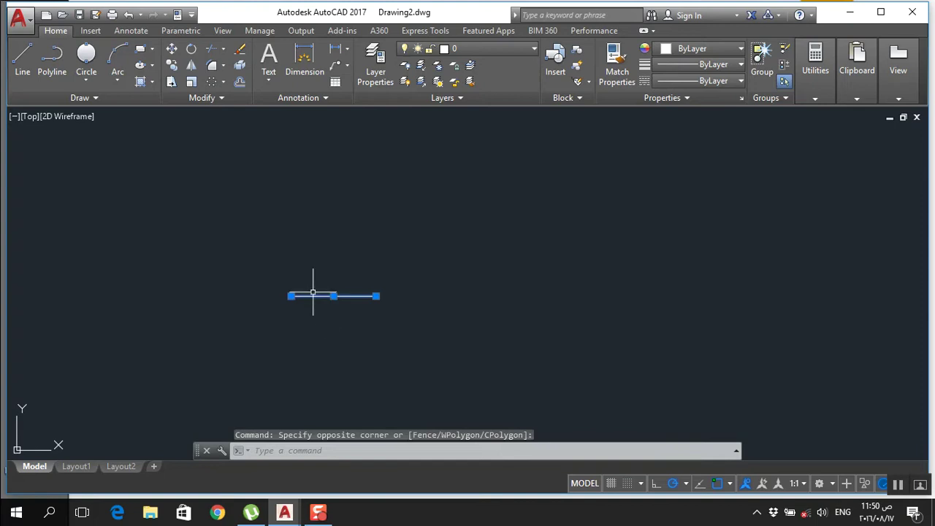
{"action": "scroll", "coordinate": [316, 285], "scroll_direction": "up", "scroll_amount": 1}
{"action": "left_click", "coordinate": [210, 82]}
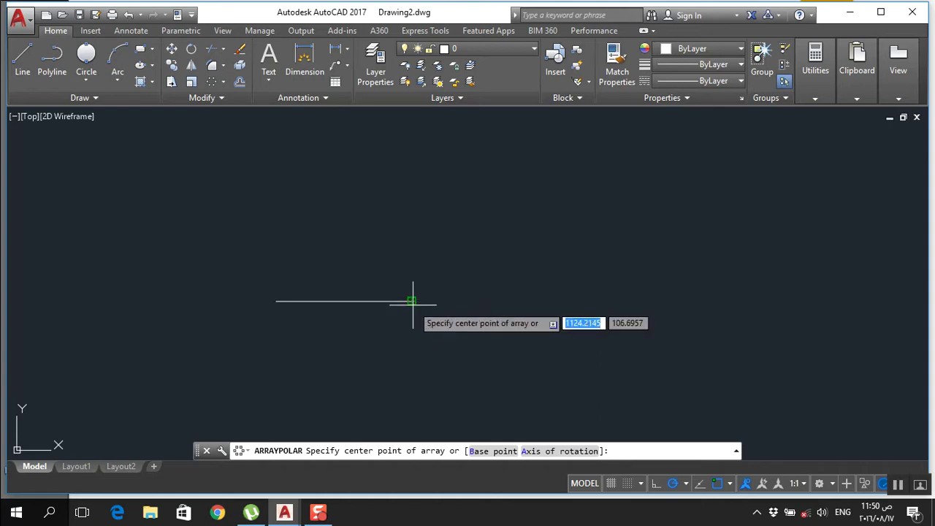
- Array the line into 36 items around its right endpoint, forming a full 360° starburst
{"action": "left_click", "coordinate": [411, 300]}
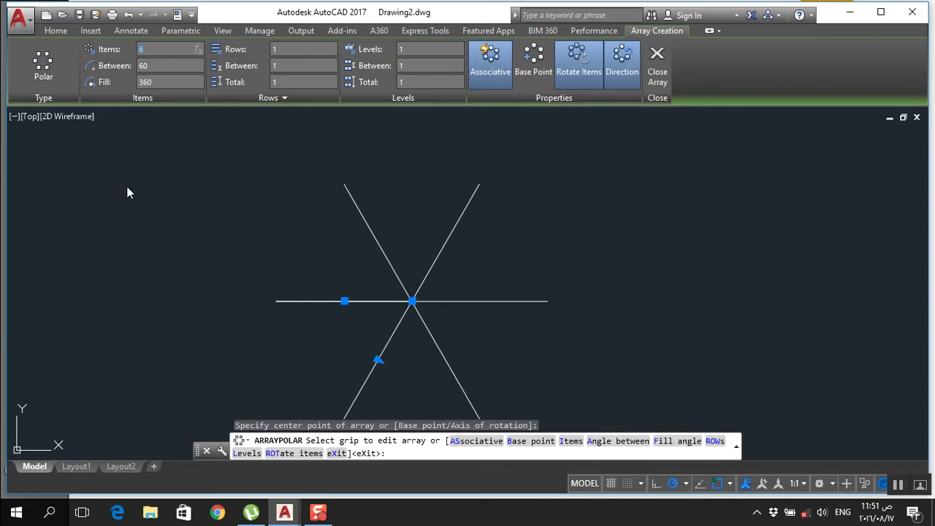
{"action": "type", "text": "6"}
{"action": "key", "text": "Return"}
{"action": "key", "text": "Escape"}
{"action": "middle_click_drag", "start_coordinate": [313, 235], "coordinate": [303, 203]}
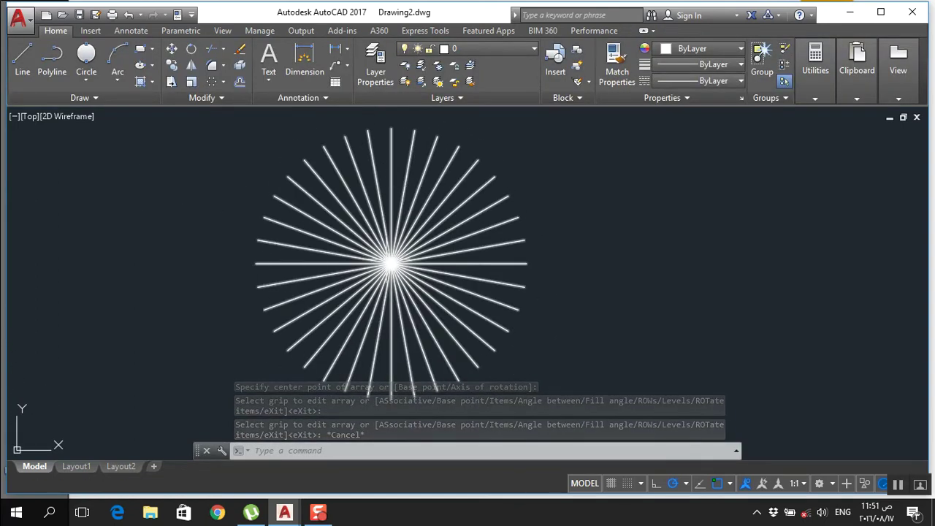
{"action": "left_click", "coordinate": [471, 318]}
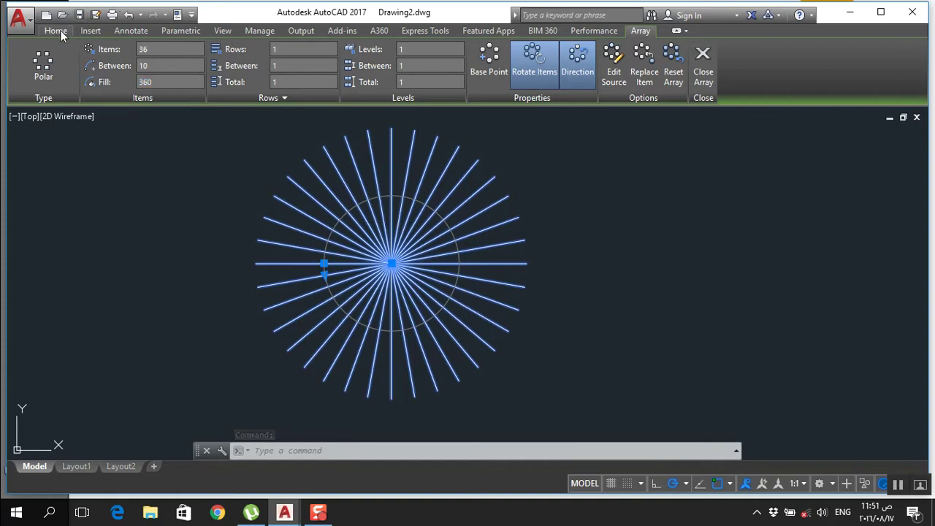
- Explode the radial array into separate lines with X
{"action": "left_click", "coordinate": [55, 31]}
{"action": "left_click", "coordinate": [584, 307]}
{"action": "type", "text": "x"}
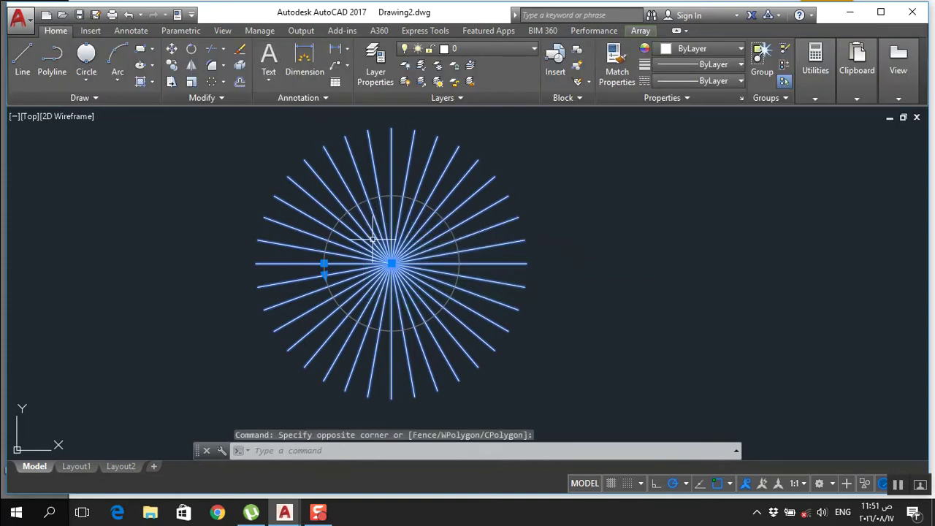
{"action": "key", "text": "Return"}
- Erase six lines in the fan's lower-right to open a wedge
{"action": "left_click", "coordinate": [518, 383]}
{"action": "left_click", "coordinate": [406, 316]}
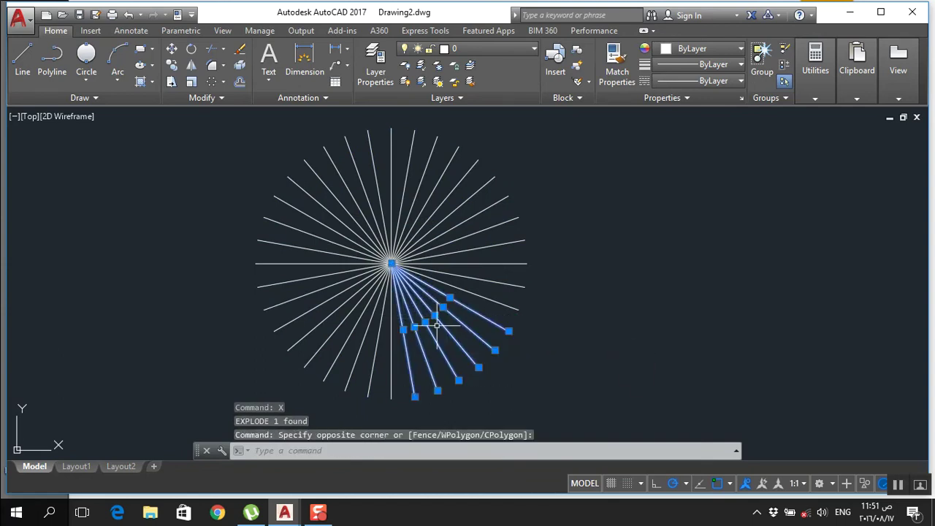
{"action": "key", "text": "Delete"}
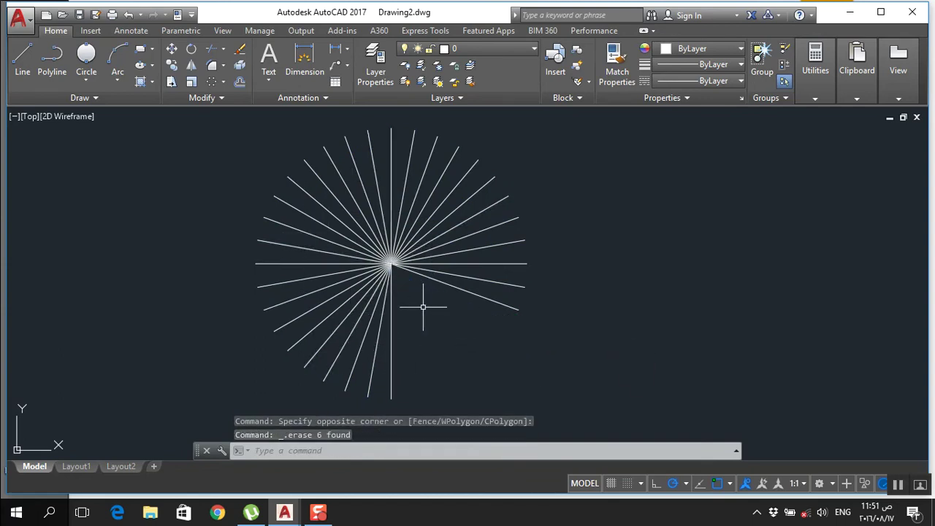
{"action": "middle_click_drag", "start_coordinate": [420, 305], "coordinate": [366, 307]}
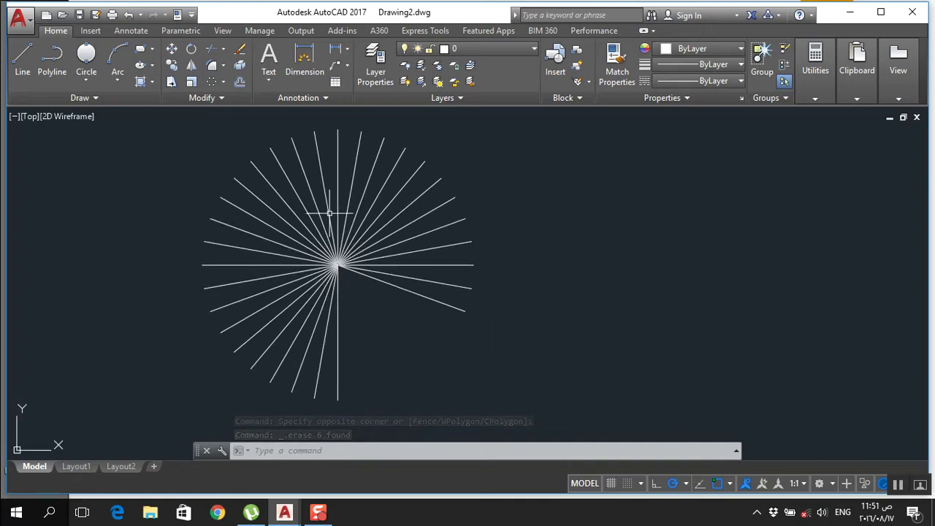
{"action": "scroll", "coordinate": [241, 264], "scroll_direction": "down", "scroll_amount": 3}
{"action": "left_click", "coordinate": [395, 324]}
{"action": "key", "text": "Escape"}
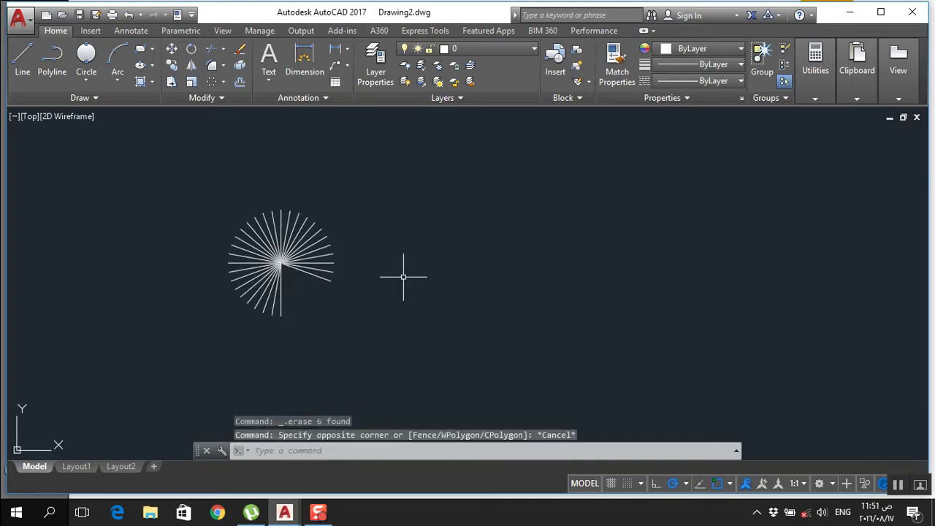
{"action": "middle_click_drag", "start_coordinate": [407, 274], "coordinate": [244, 238]}
- Start a new line from a point right of the fan
{"action": "type", "text": "l"}
{"action": "key", "text": "Return"}
{"action": "left_click", "coordinate": [438, 252]}
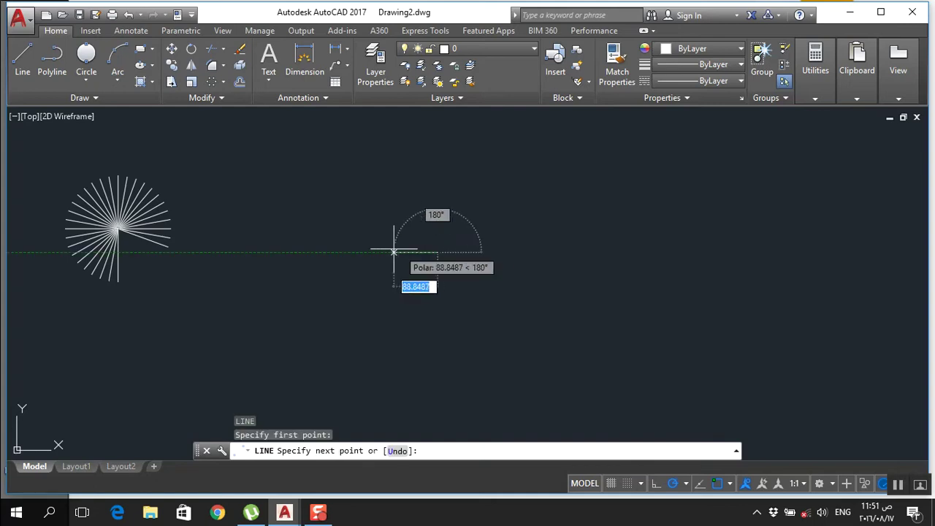
- Finish the new line at 125 units long
{"action": "type", "text": "125"}
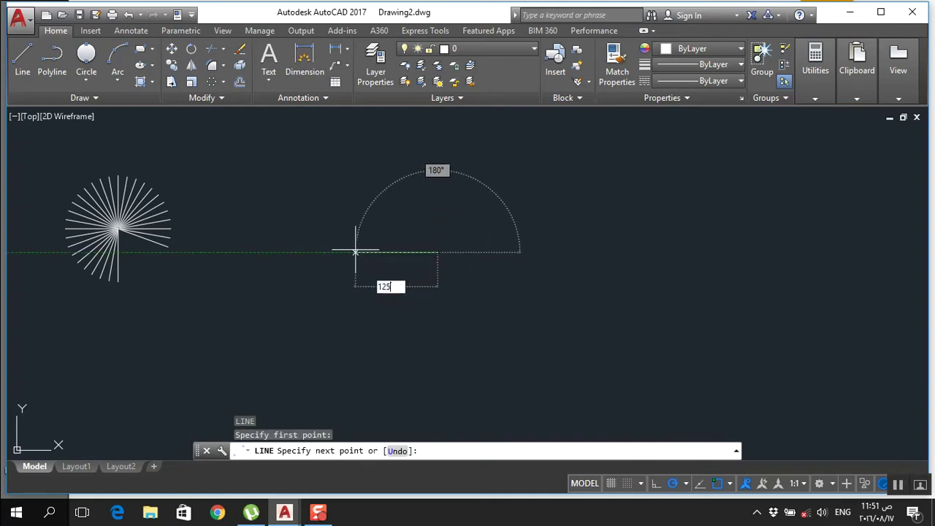
{"action": "key", "text": "Return"}
{"action": "key", "text": "Escape"}
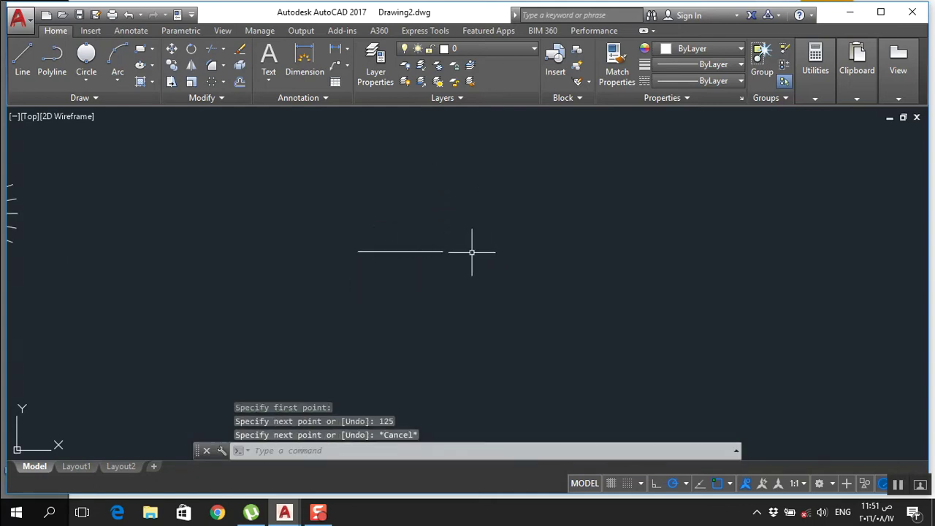
- Draw a 2-point circle starting at the line's end
{"action": "left_click", "coordinate": [86, 57]}
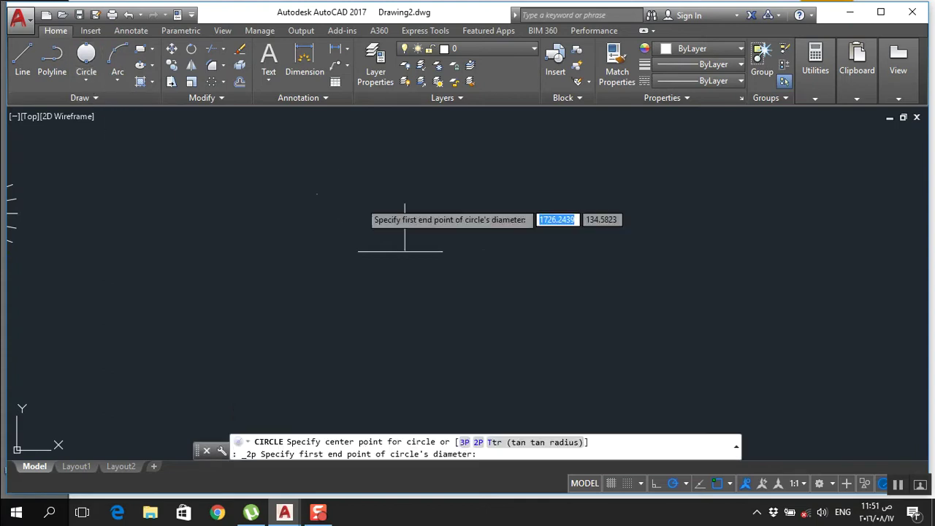
{"action": "left_click", "coordinate": [451, 253]}
{"action": "left_click", "coordinate": [503, 253]}
{"action": "scroll", "coordinate": [530, 211], "scroll_direction": "up", "scroll_amount": 2}
{"action": "scroll", "coordinate": [468, 239], "scroll_direction": "up", "scroll_amount": 4}
{"action": "scroll", "coordinate": [463, 252], "scroll_direction": "down", "scroll_amount": 2}
{"action": "scroll", "coordinate": [466, 261], "scroll_direction": "down", "scroll_amount": 2}
{"action": "middle_click_drag", "start_coordinate": [432, 313], "coordinate": [426, 332]}
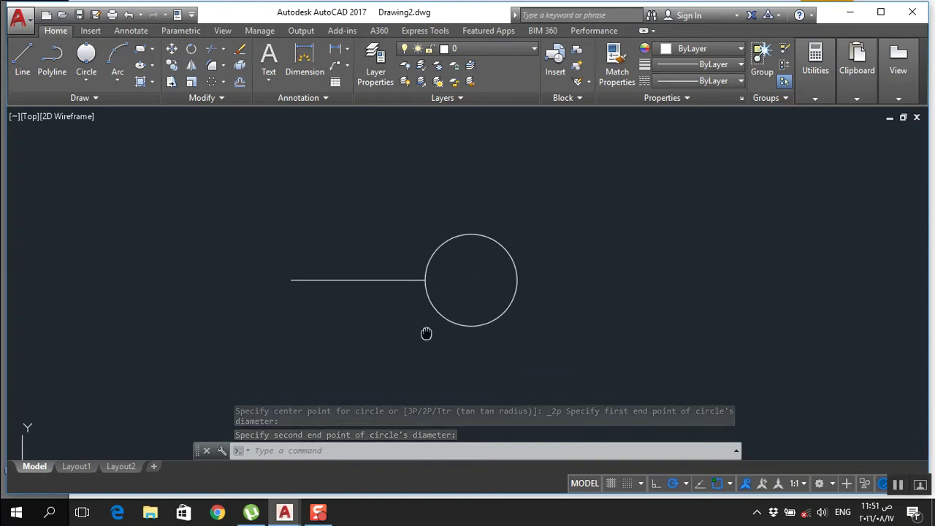
- Select the line and begin a Polar Array of it
{"action": "left_click", "coordinate": [384, 310]}
{"action": "left_click", "coordinate": [348, 257]}
{"action": "scroll", "coordinate": [323, 342], "scroll_direction": "down", "scroll_amount": 2}
{"action": "middle_click_drag", "start_coordinate": [324, 344], "coordinate": [281, 322]}
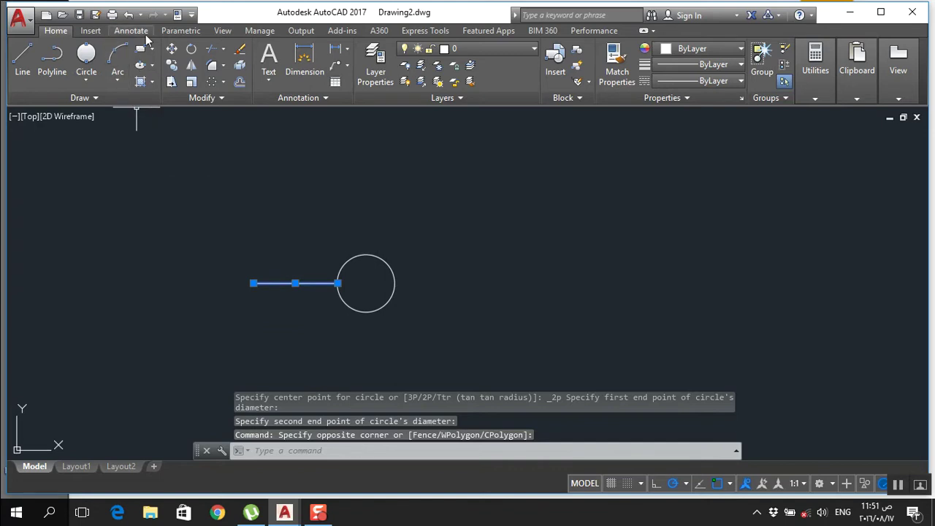
{"action": "left_click", "coordinate": [214, 83]}
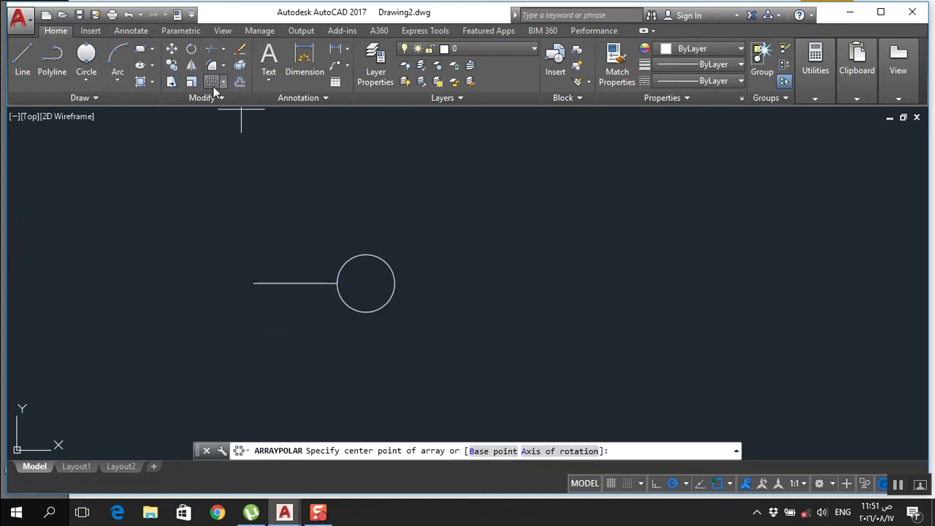
- Centre the array on the circle's centre with a 180° fill angle
{"action": "left_click", "coordinate": [366, 283]}
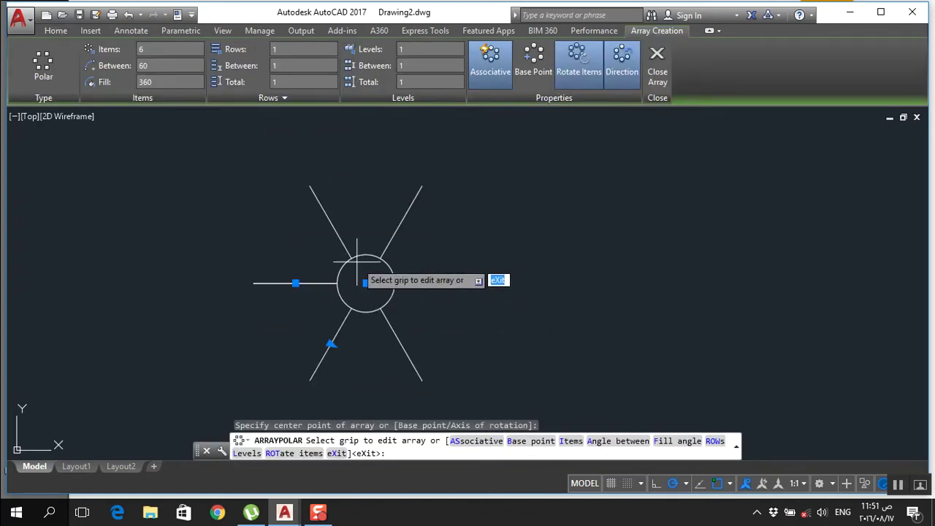
{"action": "left_click", "coordinate": [165, 82]}
{"action": "type", "text": "180"}
{"action": "key", "text": "Return"}
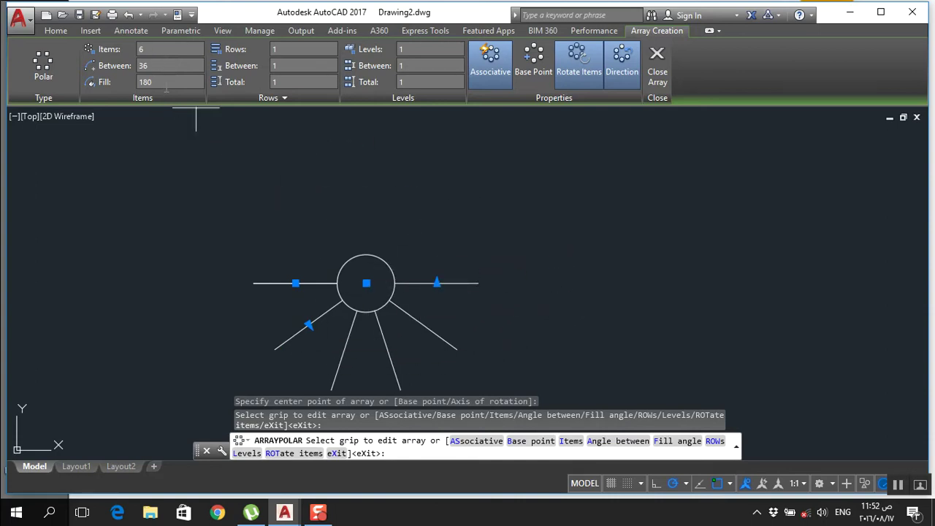
{"action": "left_click", "coordinate": [144, 86]}
{"action": "key", "text": "Return"}
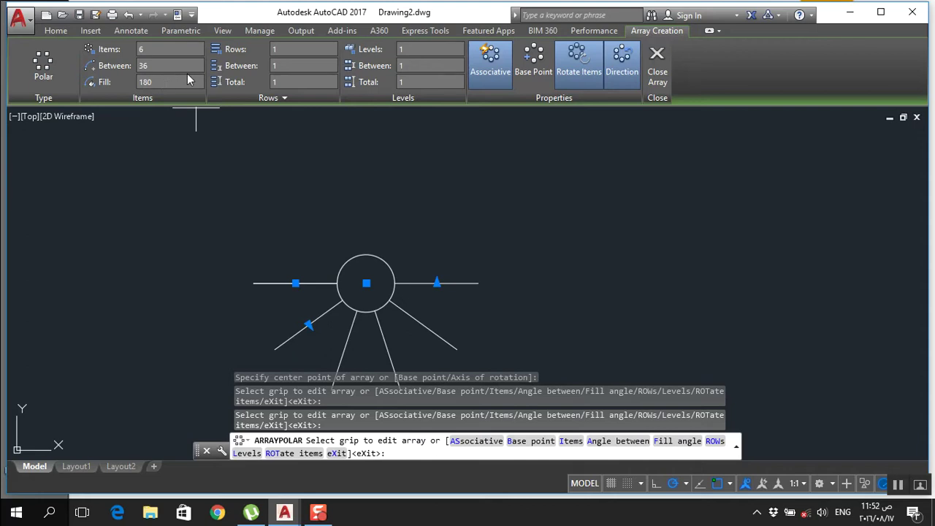
- Try a 270° fill, undo it, and reapply a 180° fill
{"action": "left_click", "coordinate": [181, 80]}
{"action": "type", "text": "270"}
{"action": "key", "text": "Return"}
{"action": "key", "text": "ctrl+z"}
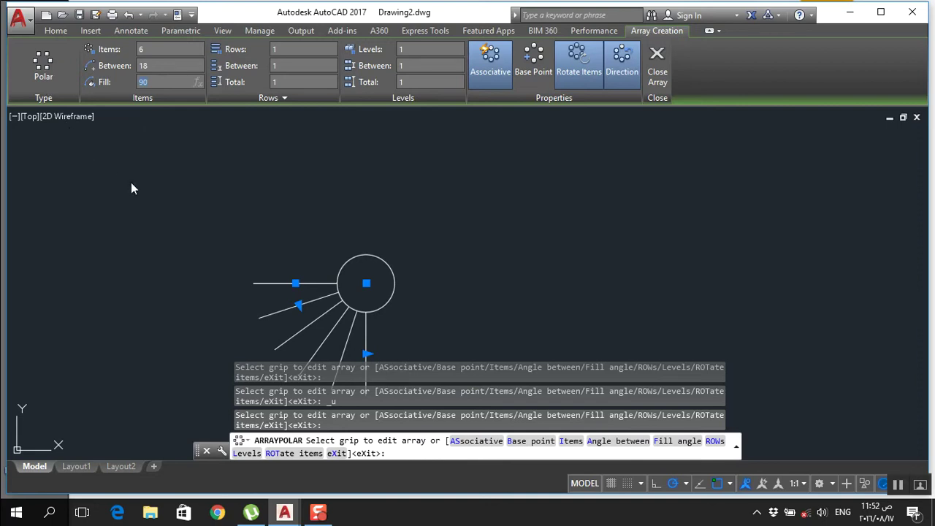
{"action": "type", "text": "180"}
{"action": "key", "text": "Return"}
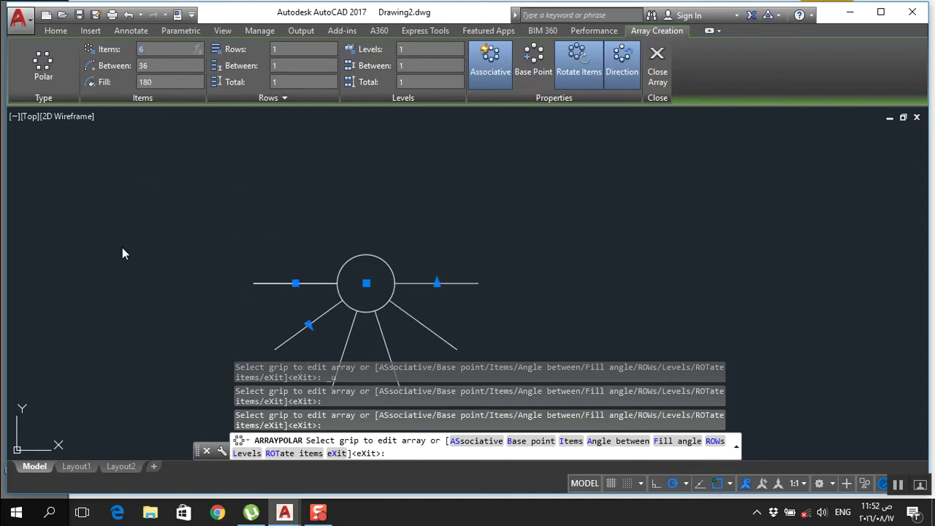
- Tighten the spacing to 12°, giving 16 lines in the half-fan
{"action": "middle_click_drag", "start_coordinate": [386, 257], "coordinate": [386, 203]}
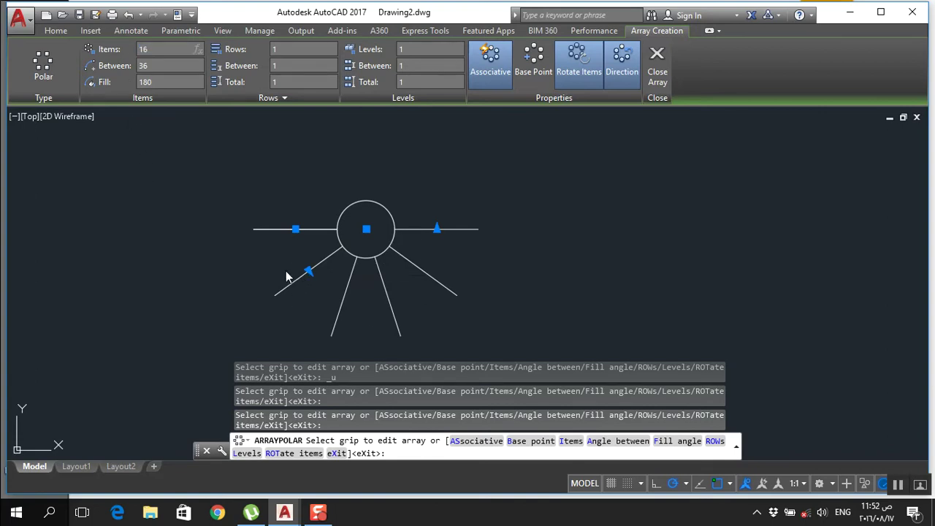
{"action": "left_click_drag", "start_coordinate": [308, 271], "coordinate": [297, 244]}
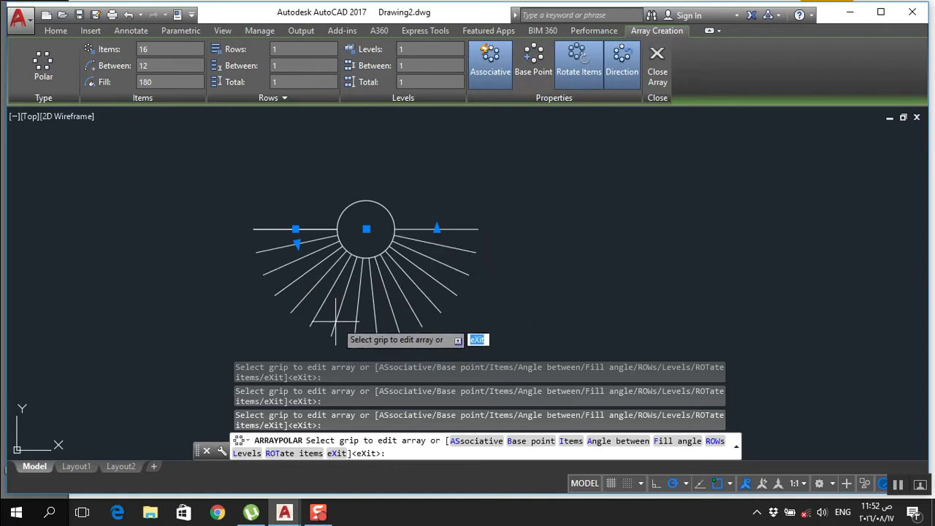
{"action": "middle_click_drag", "start_coordinate": [333, 323], "coordinate": [289, 339]}
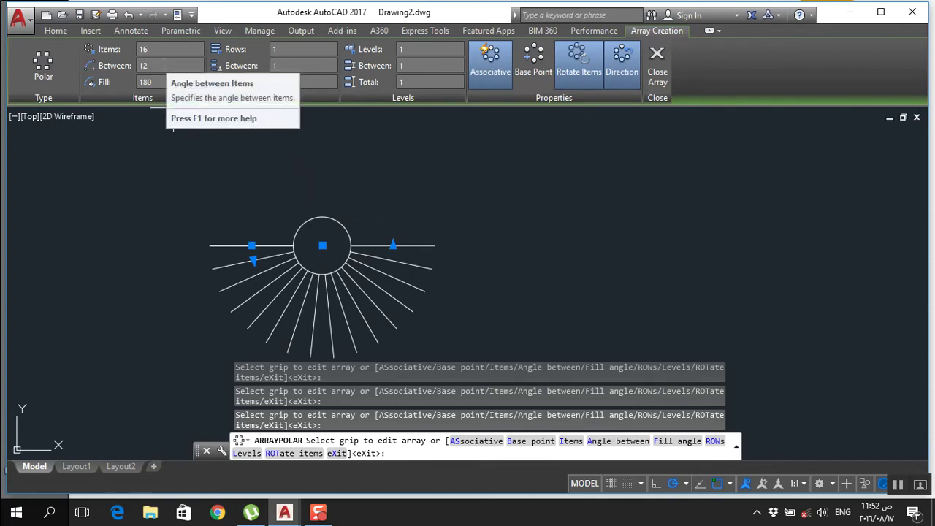
{"action": "left_click", "coordinate": [139, 66]}
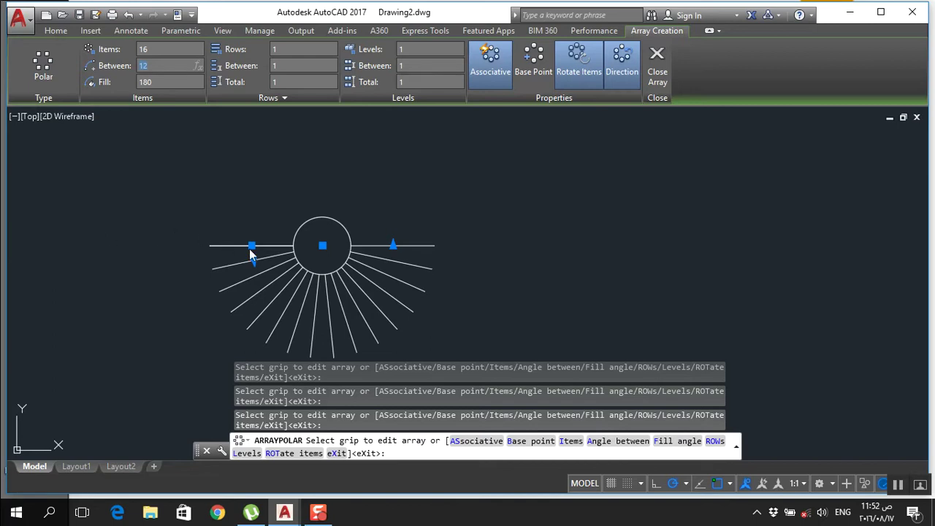
{"action": "key", "text": "Escape"}
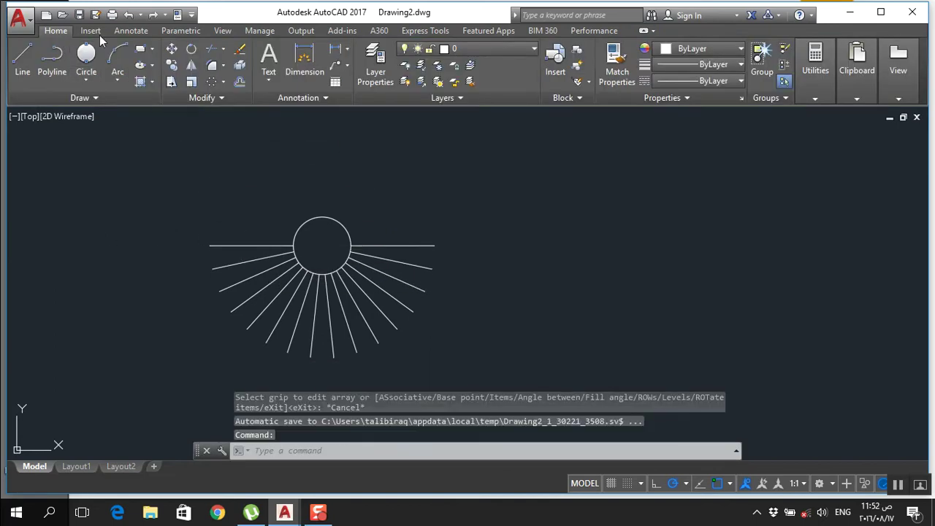
{"action": "left_click", "coordinate": [348, 51]}
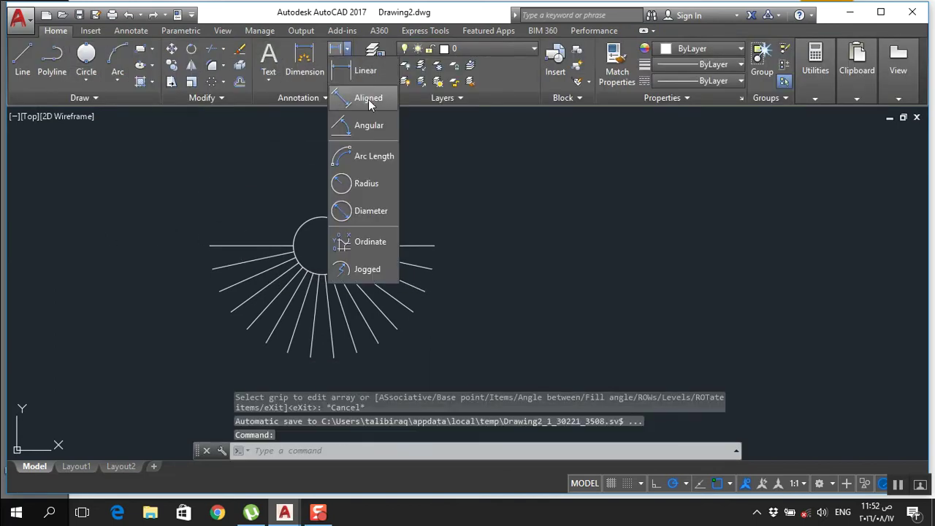
{"action": "left_click", "coordinate": [367, 96]}
{"action": "scroll", "coordinate": [252, 264], "scroll_direction": "up", "scroll_amount": 2}
{"action": "left_click", "coordinate": [249, 253]}
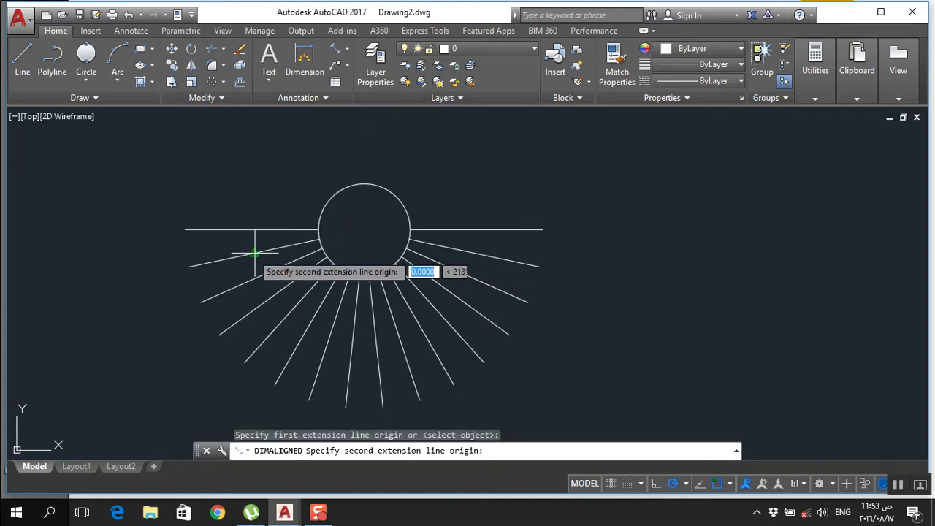
{"action": "left_click", "coordinate": [249, 229]}
{"action": "scroll", "coordinate": [249, 244], "scroll_direction": "up", "scroll_amount": 5}
{"action": "scroll", "coordinate": [248, 246], "scroll_direction": "down", "scroll_amount": 1}
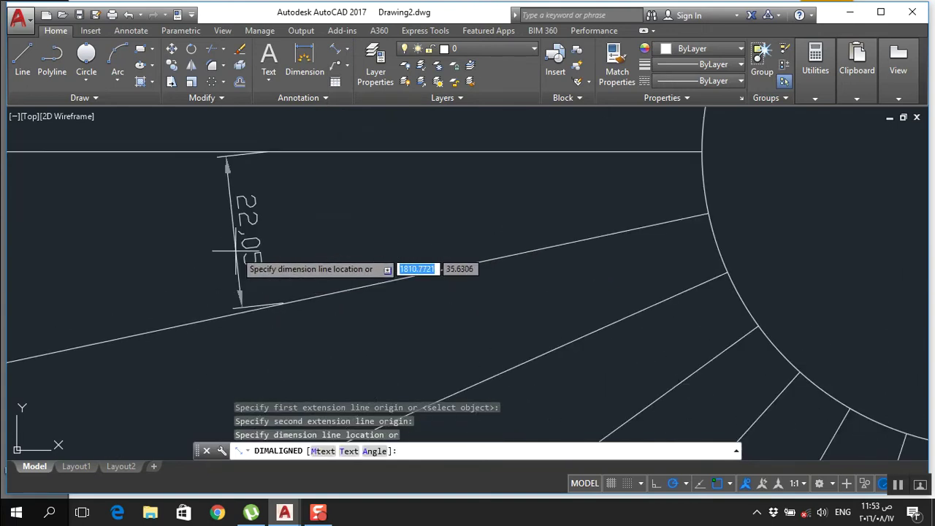
{"action": "scroll", "coordinate": [238, 250], "scroll_direction": "down", "scroll_amount": 3}
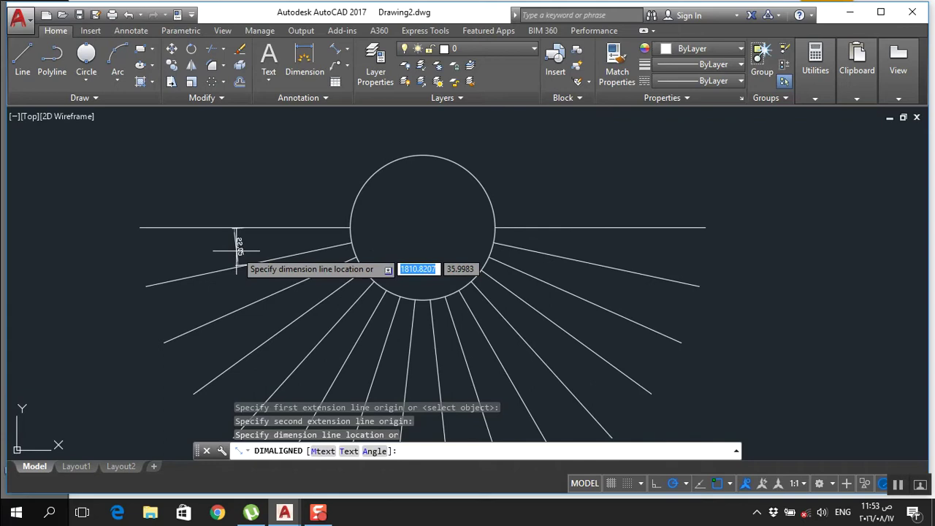
{"action": "scroll", "coordinate": [235, 252], "scroll_direction": "down", "scroll_amount": 2}
{"action": "key", "text": "Escape"}
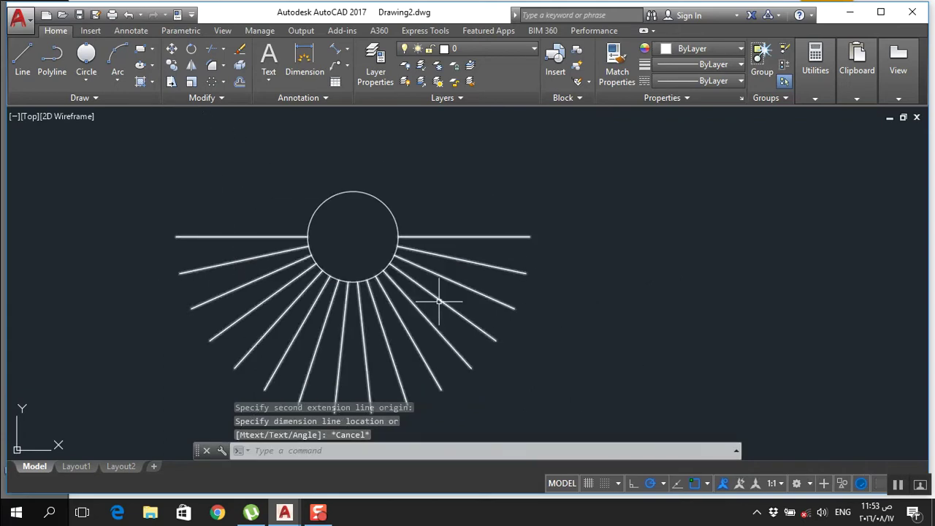
{"action": "left_click", "coordinate": [434, 301]}
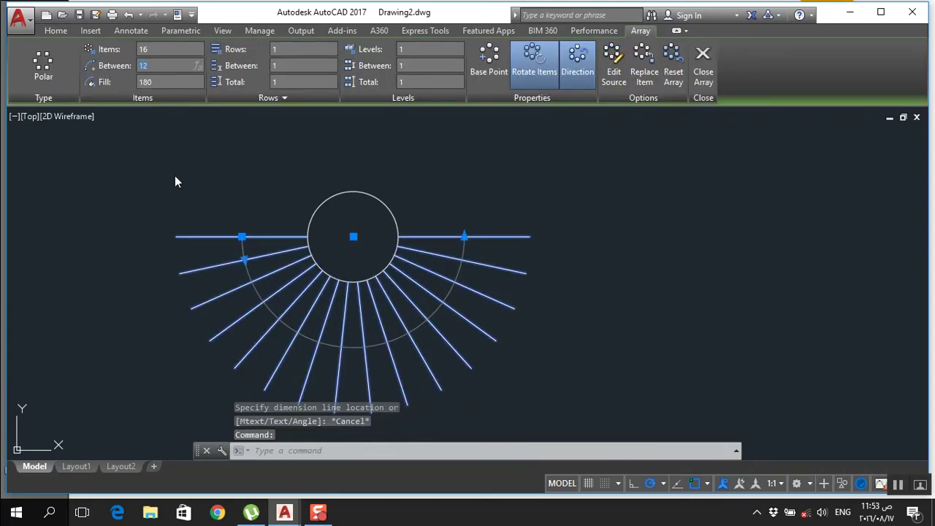
- Set the fan's fill angle to 225°
{"action": "type", "text": "1225"}
{"action": "key", "text": "Return"}
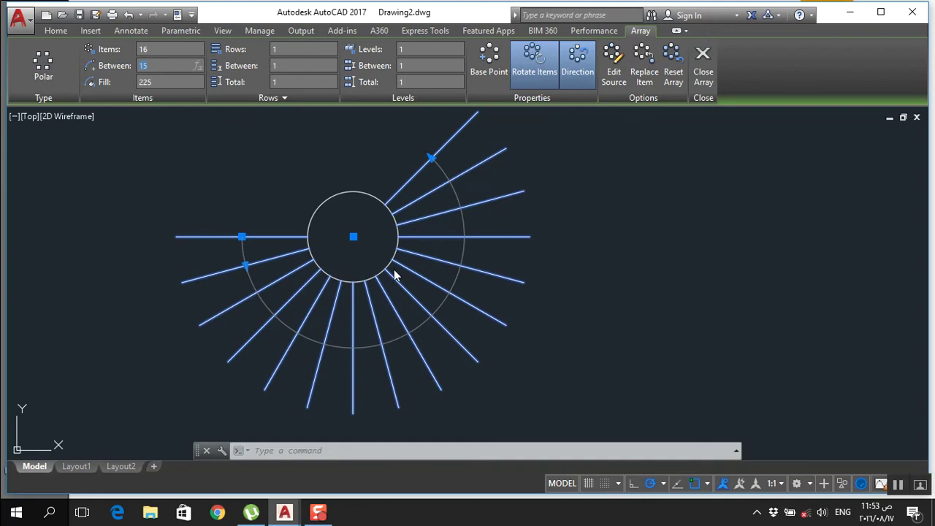
{"action": "left_click", "coordinate": [489, 60]}
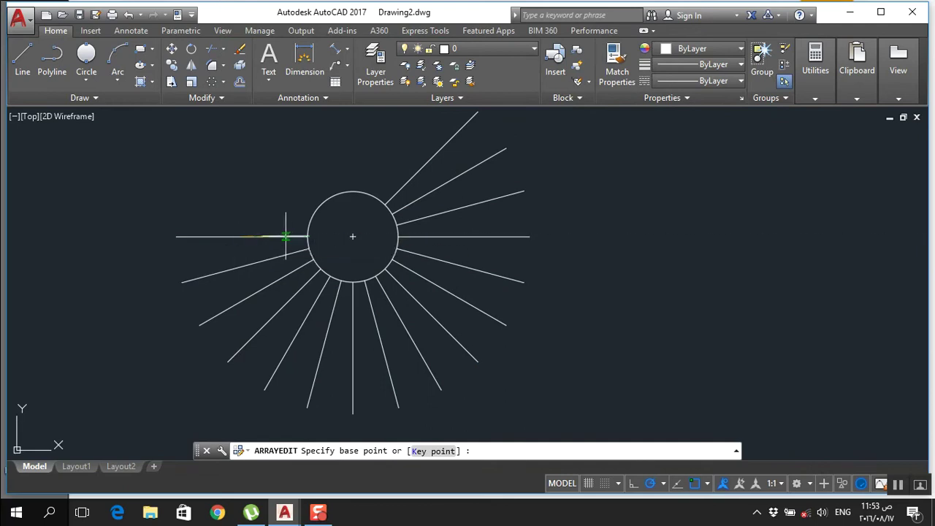
{"action": "key", "text": "Escape"}
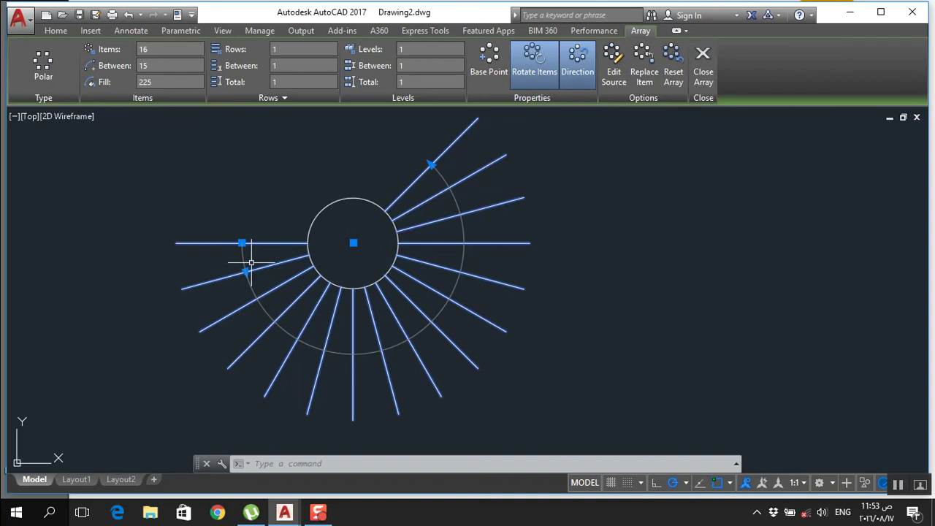
{"action": "scroll", "coordinate": [427, 269], "scroll_direction": "down", "scroll_amount": 1}
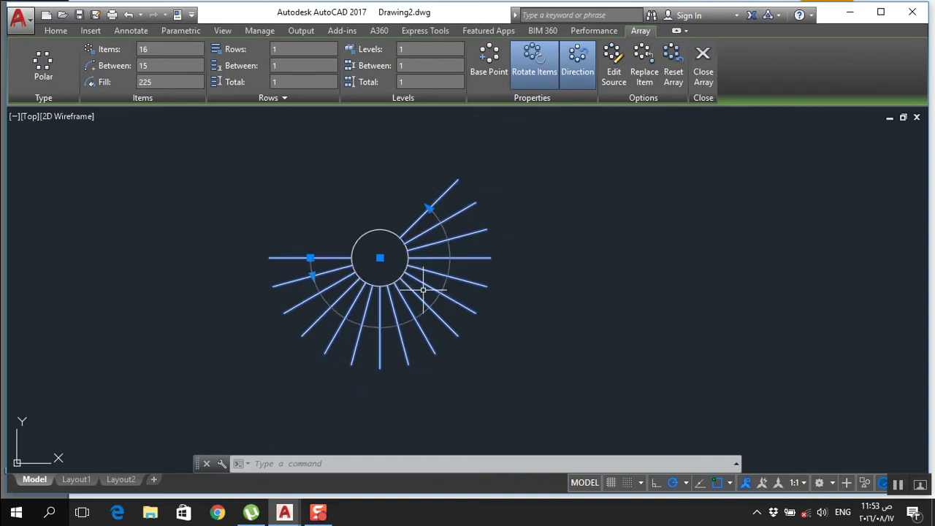
- Change the line count to 10 over 135°, then to 17 over 240°
{"action": "left_click", "coordinate": [430, 208]}
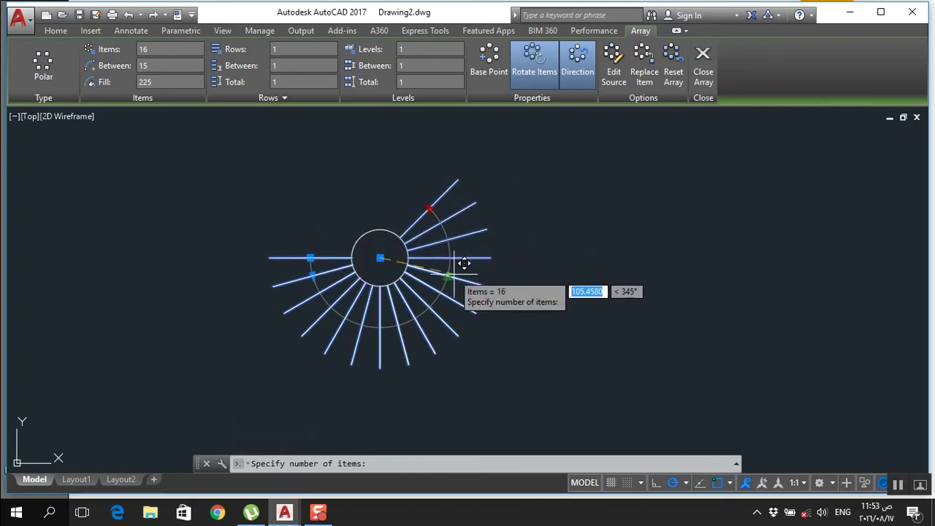
{"action": "left_click", "coordinate": [443, 331]}
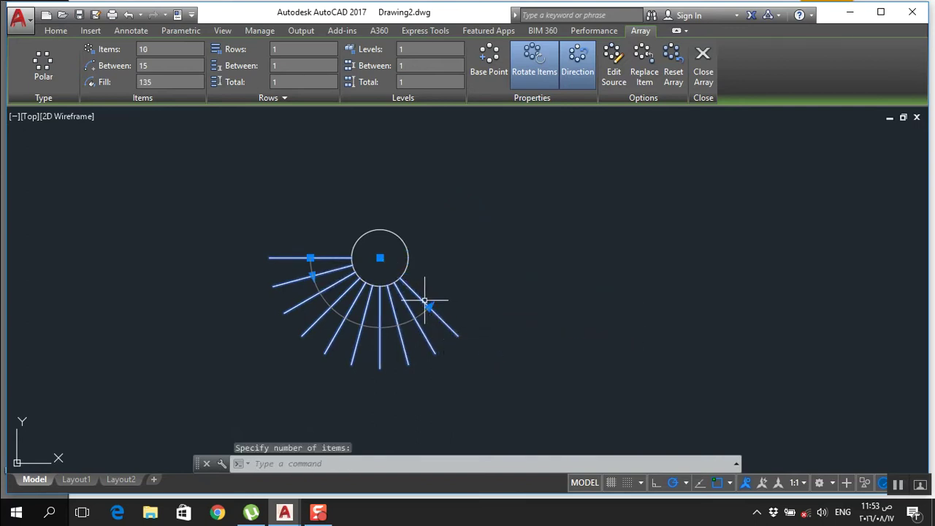
{"action": "left_click", "coordinate": [430, 307]}
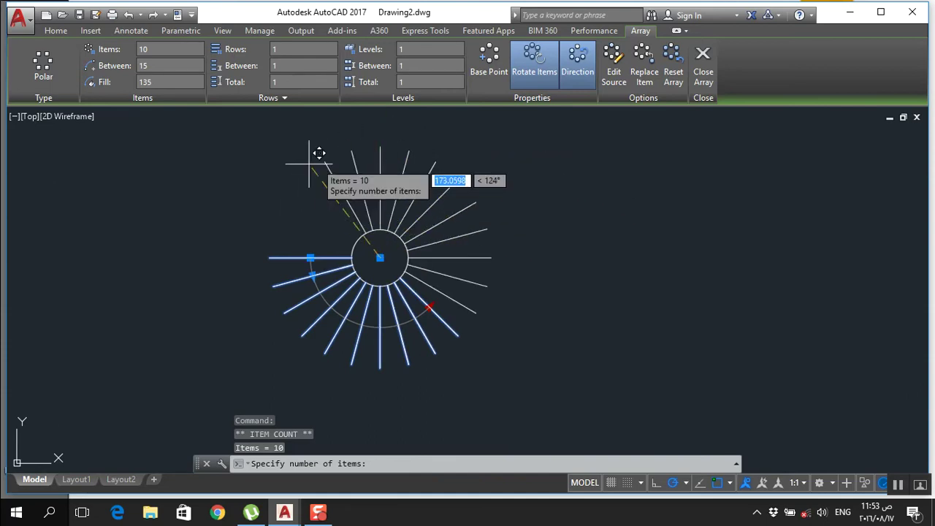
{"action": "left_click", "coordinate": [418, 167]}
{"action": "scroll", "coordinate": [314, 268], "scroll_direction": "up", "scroll_amount": 3}
{"action": "scroll", "coordinate": [340, 289], "scroll_direction": "up", "scroll_amount": 5}
- Try widening the spacing to 22°, then undo that change
{"action": "left_click", "coordinate": [337, 286]}
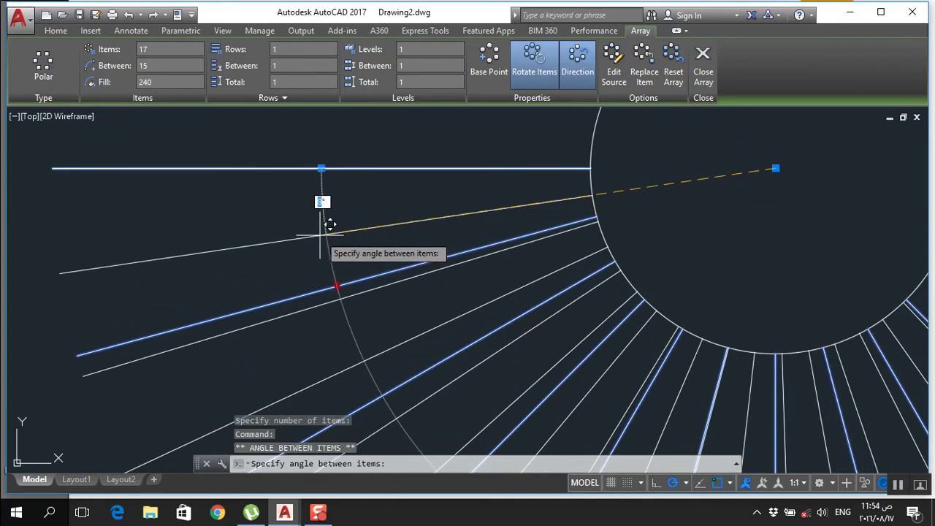
{"action": "left_click", "coordinate": [391, 328]}
{"action": "scroll", "coordinate": [367, 241], "scroll_direction": "down", "scroll_amount": 6}
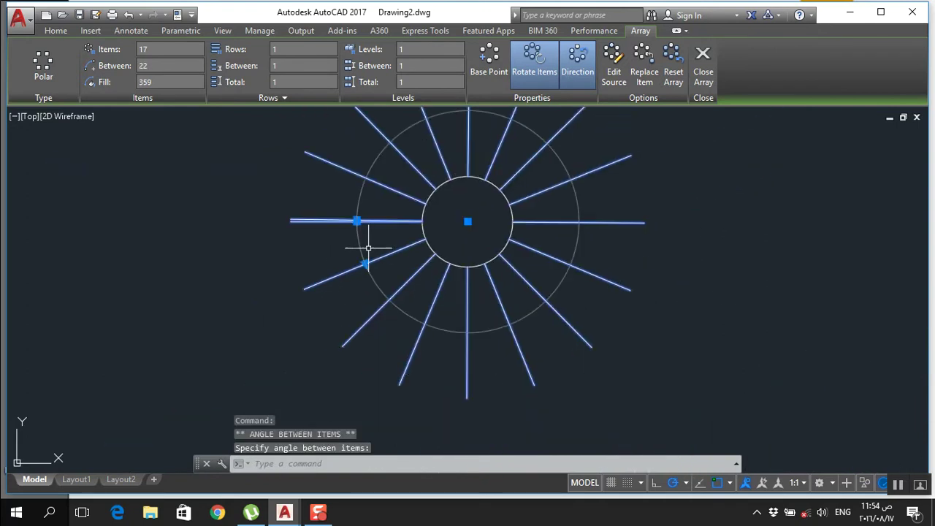
{"action": "key", "text": "ctrl+z"}
{"action": "key", "text": "ctrl+z"}
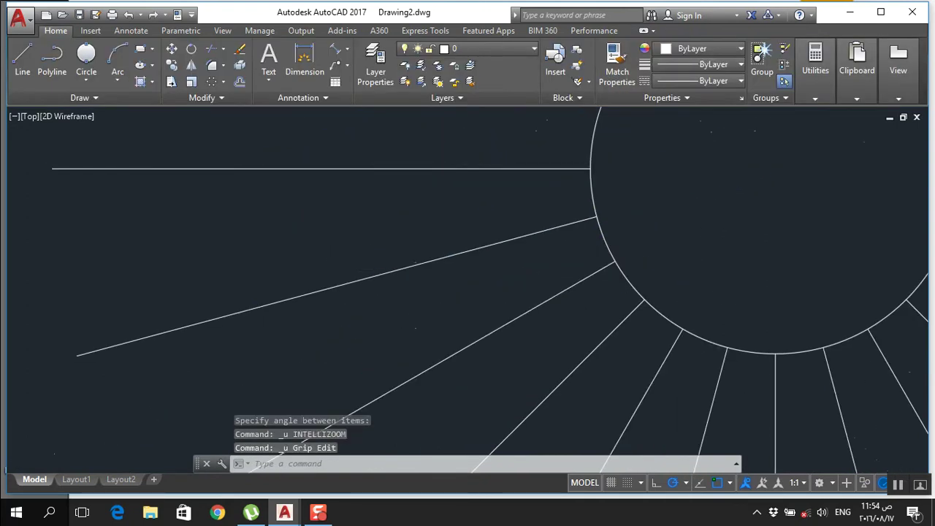
- Select the line fan and set its fill angle to 360°
{"action": "scroll", "coordinate": [368, 269], "scroll_direction": "down", "scroll_amount": 3}
{"action": "left_click", "coordinate": [368, 269]}
{"action": "left_click", "coordinate": [362, 266]}
{"action": "scroll", "coordinate": [353, 265], "scroll_direction": "down", "scroll_amount": 4}
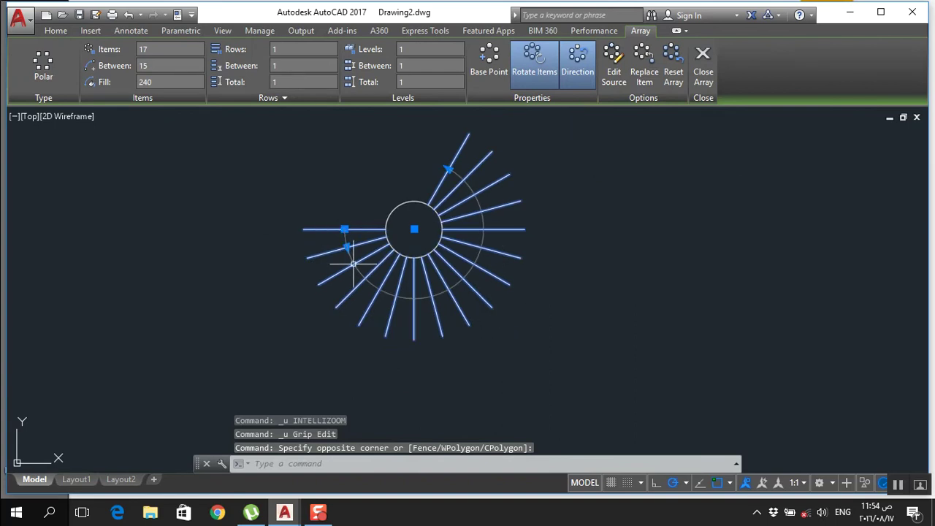
{"action": "scroll", "coordinate": [347, 247], "scroll_direction": "up", "scroll_amount": 2}
{"action": "key", "text": "Escape"}
{"action": "middle_click_drag", "start_coordinate": [458, 234], "coordinate": [470, 296]}
{"action": "scroll", "coordinate": [501, 317], "scroll_direction": "down", "scroll_amount": 2}
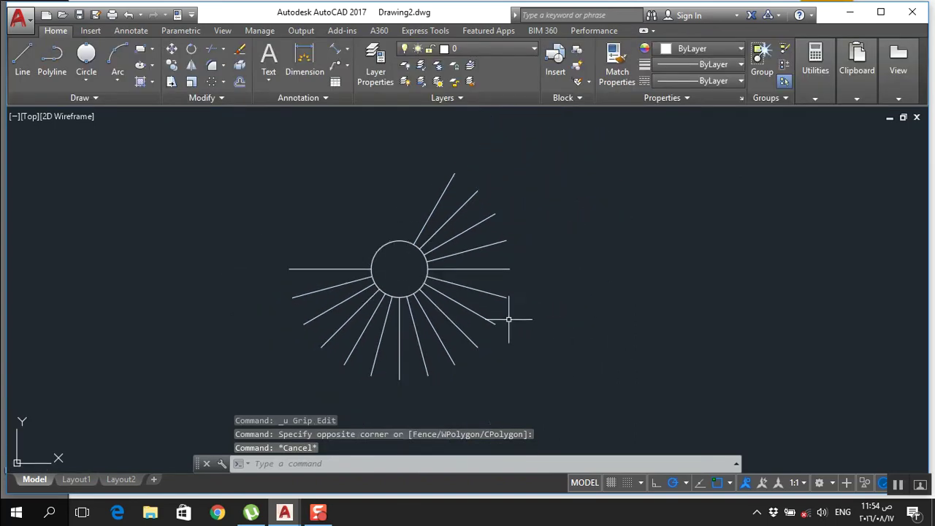
{"action": "left_click", "coordinate": [522, 334]}
{"action": "left_click", "coordinate": [431, 276]}
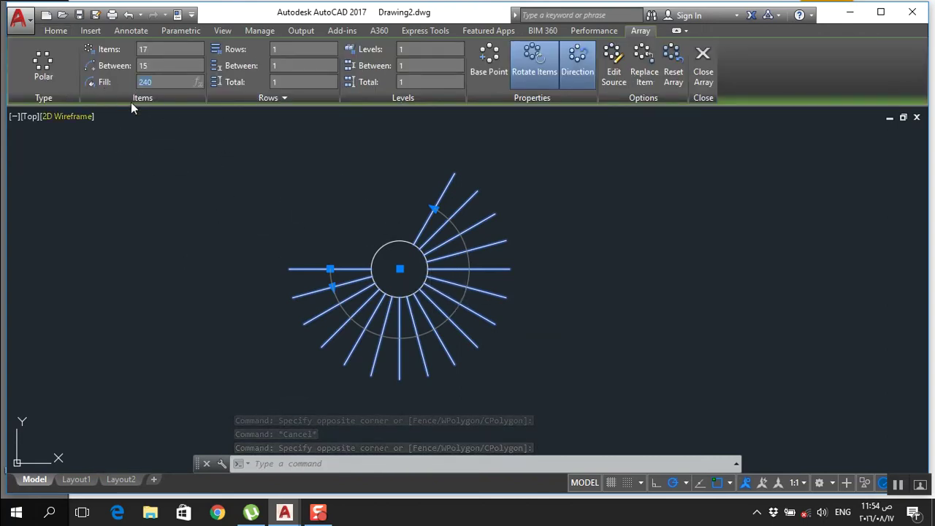
{"action": "type", "text": "360"}
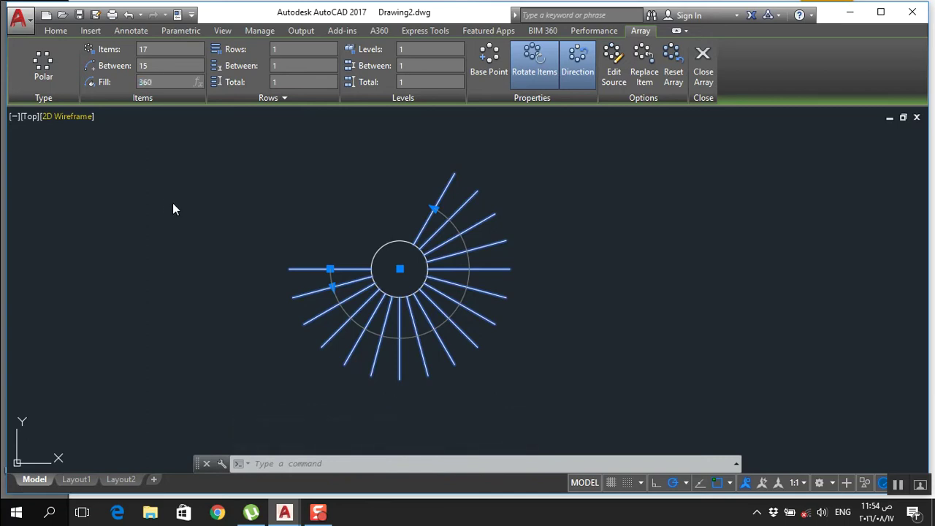
{"action": "key", "text": "Return"}
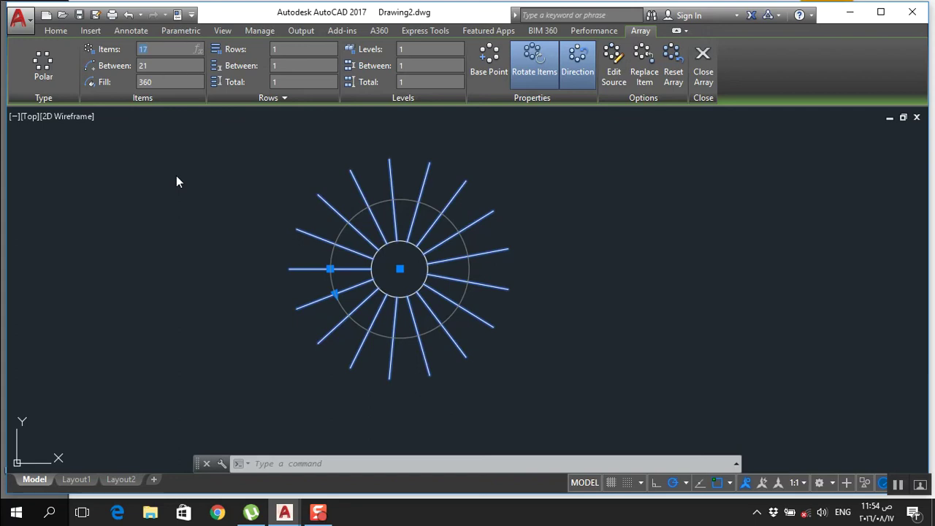
- Set the array to 32 lines and reselect the fan
{"action": "type", "text": "32"}
{"action": "key", "text": "Return"}
{"action": "key", "text": "Escape"}
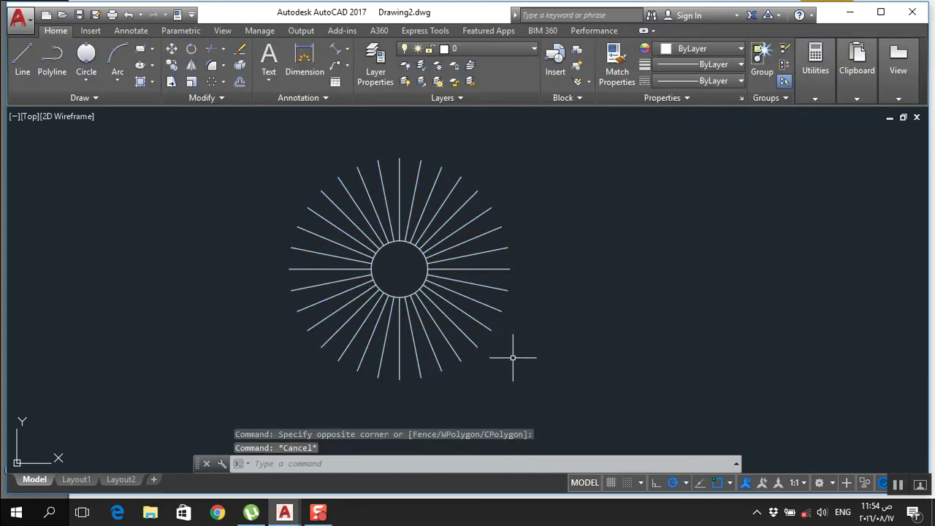
{"action": "left_click", "coordinate": [512, 355]}
{"action": "left_click", "coordinate": [434, 322]}
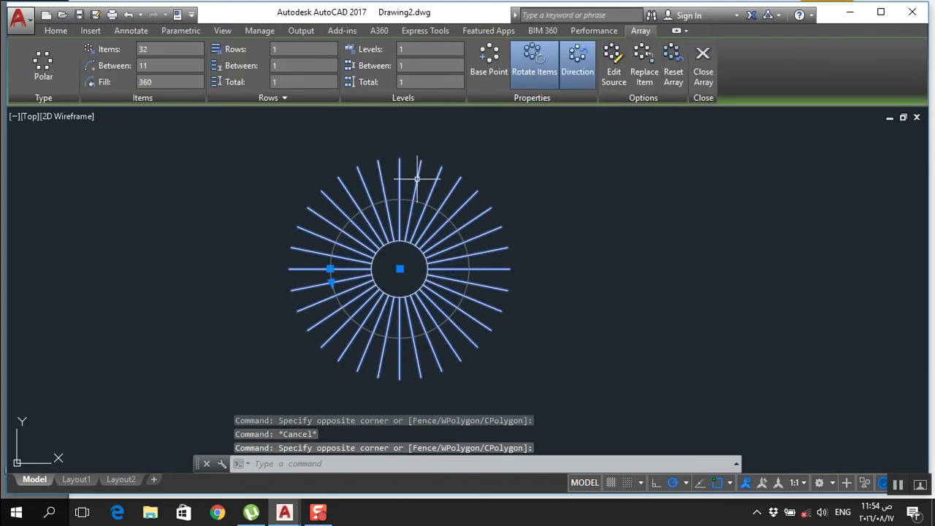
- Explode the 32-line array and erase the lines below the circle
{"action": "type", "text": "x"}
{"action": "key", "text": "Return"}
{"action": "left_click", "coordinate": [531, 359]}
{"action": "left_click", "coordinate": [213, 318]}
{"action": "key", "text": "Delete"}
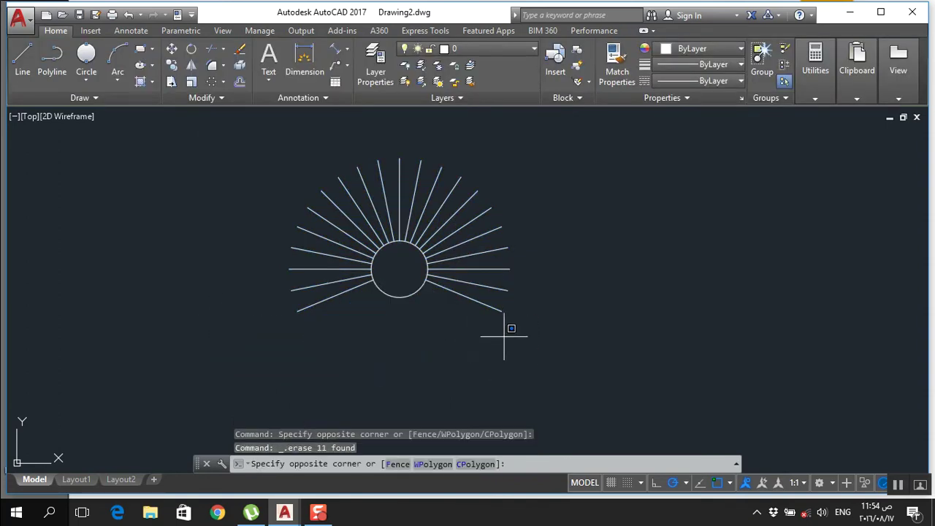
- Erase one remaining lower-left spoke
{"action": "left_click", "coordinate": [350, 322]}
{"action": "left_click", "coordinate": [276, 299]}
{"action": "key", "text": "Delete"}
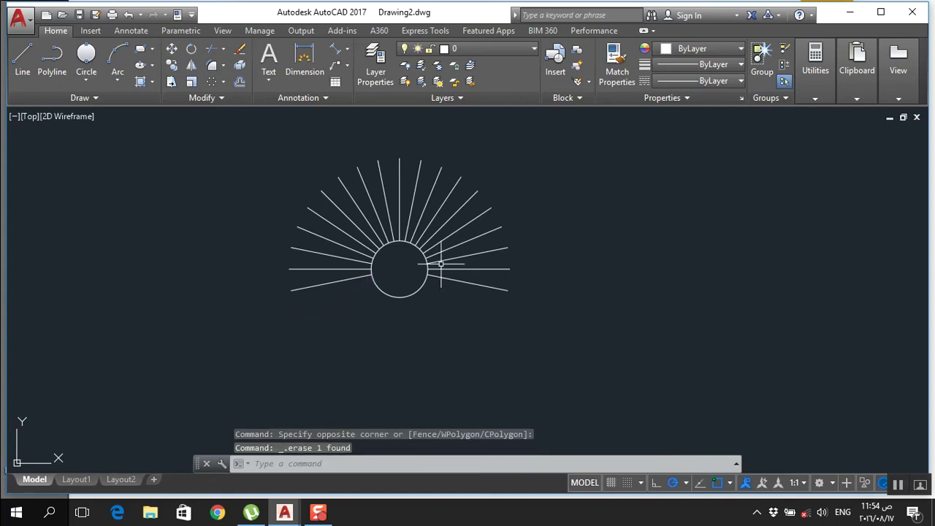
- Draw a larger circle concentric with the small circle
{"action": "type", "text": "c"}
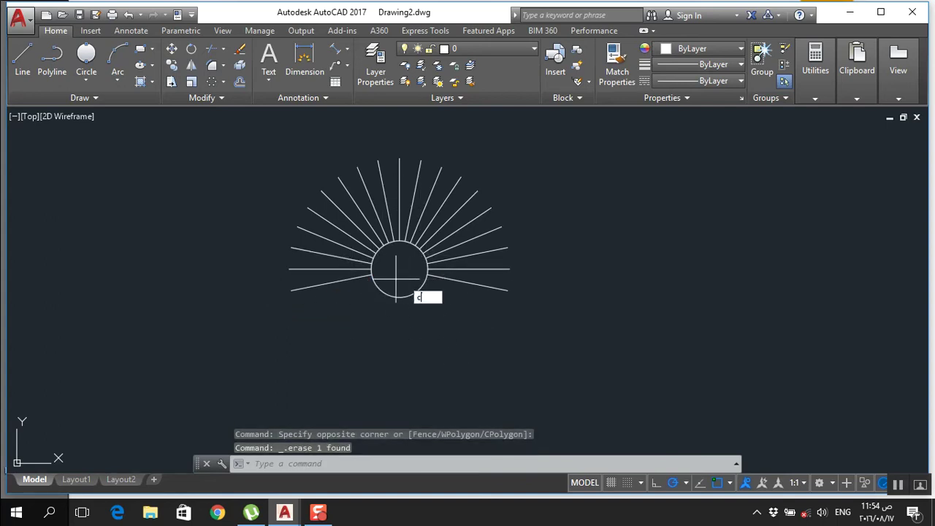
{"action": "key", "text": "Return"}
{"action": "key", "text": "Escape"}
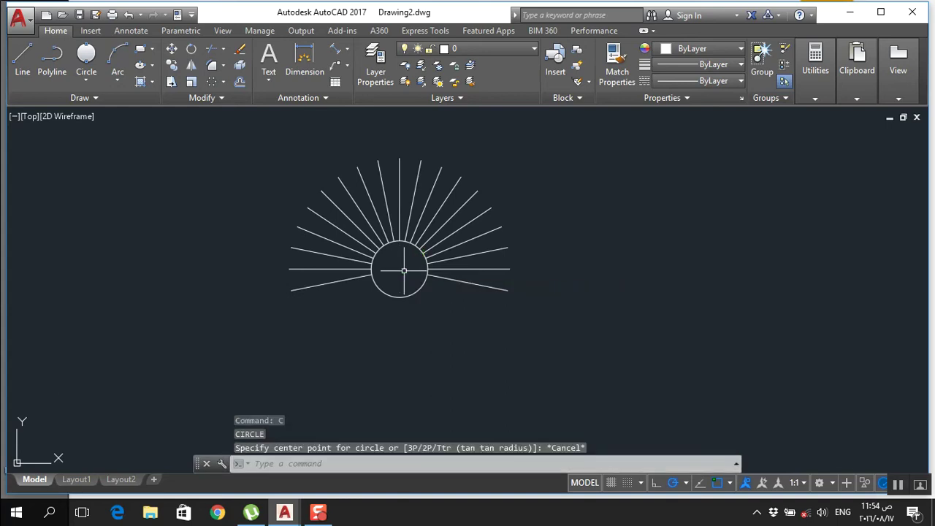
{"action": "key", "text": "Return"}
{"action": "left_click", "coordinate": [400, 269]}
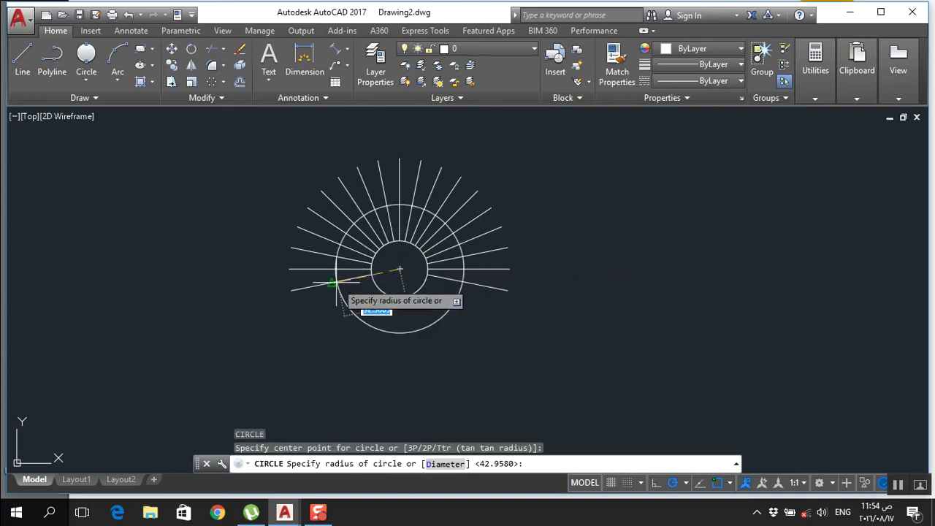
{"action": "key", "text": "Escape"}
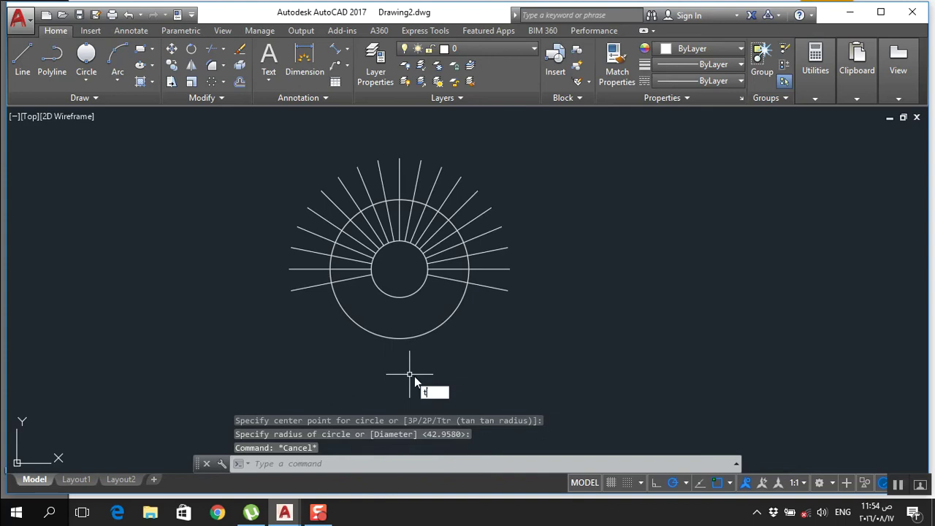
- Trim away the larger circle's lower half, leaving an arc across the fan
{"action": "type", "text": "r"}
{"action": "key", "text": "Return"}
{"action": "key", "text": "Return"}
{"action": "left_click_drag", "start_coordinate": [436, 357], "coordinate": [397, 299]}
{"action": "scroll", "coordinate": [476, 268], "scroll_direction": "up", "scroll_amount": 3}
{"action": "key", "text": "Escape"}
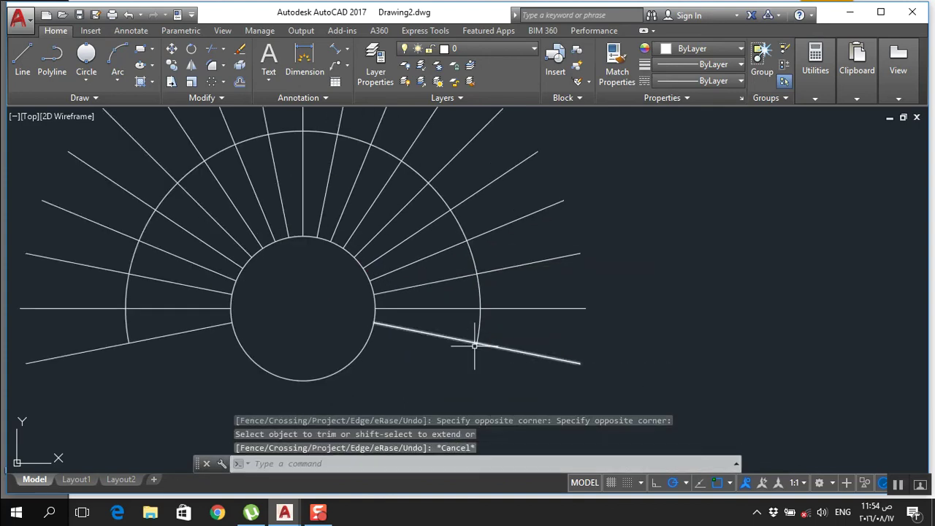
- Draw two lines from the small circle's edge to the right spoke, forming a V
{"action": "type", "text": "l"}
{"action": "key", "text": "Return"}
{"action": "left_click", "coordinate": [477, 342]}
{"action": "left_click", "coordinate": [586, 308]}
{"action": "key", "text": "Return"}
{"action": "key", "text": "Return"}
{"action": "left_click", "coordinate": [477, 341]}
{"action": "left_click", "coordinate": [376, 310]}
{"action": "key", "text": "Escape"}
- Window-select the entire fan drawing, including the arc, circles and new lines
{"action": "left_click", "coordinate": [548, 336]}
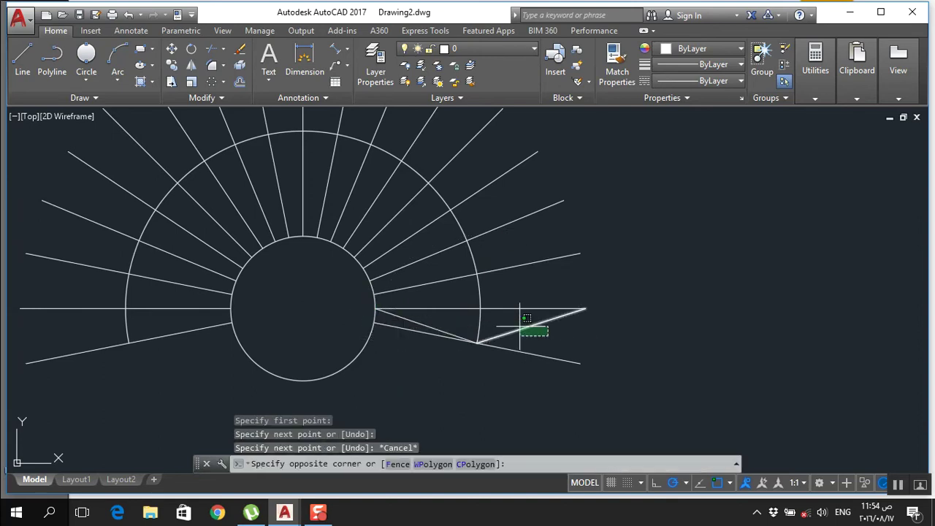
{"action": "left_click", "coordinate": [439, 321]}
{"action": "key", "text": "Escape"}
{"action": "left_click", "coordinate": [535, 326]}
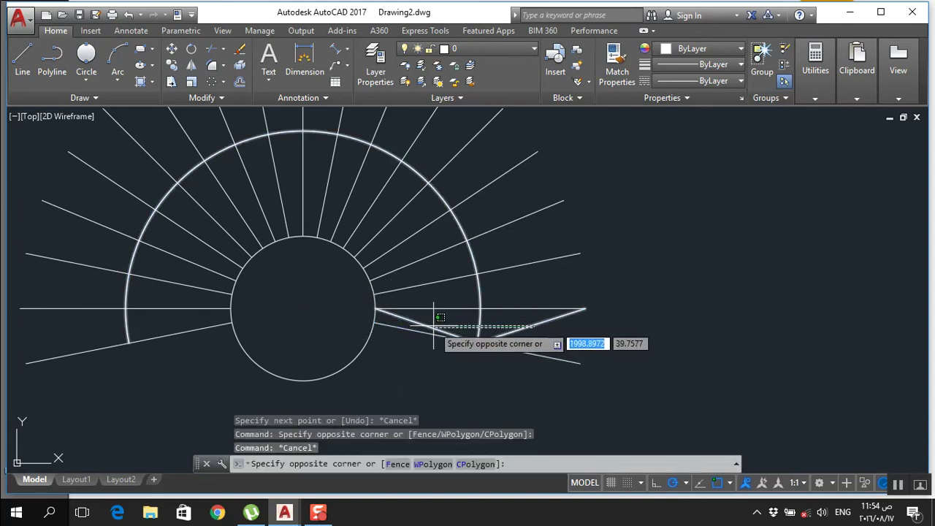
{"action": "left_click", "coordinate": [433, 325]}
{"action": "scroll", "coordinate": [524, 251], "scroll_direction": "down", "scroll_amount": 2}
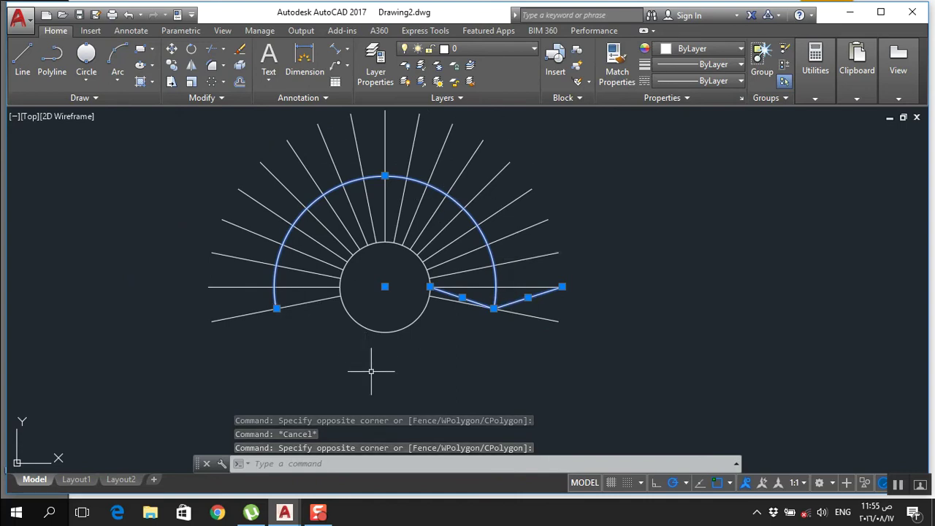
{"action": "scroll", "coordinate": [371, 372], "scroll_direction": "down", "scroll_amount": 2}
{"action": "scroll", "coordinate": [372, 372], "scroll_direction": "down", "scroll_amount": 2}
{"action": "key", "text": "Escape"}
{"action": "left_click", "coordinate": [501, 355]}
{"action": "left_click", "coordinate": [310, 195]}
{"action": "type", "text": "mi"}
{"action": "key", "text": "Return"}
{"action": "left_click", "coordinate": [389, 299]}
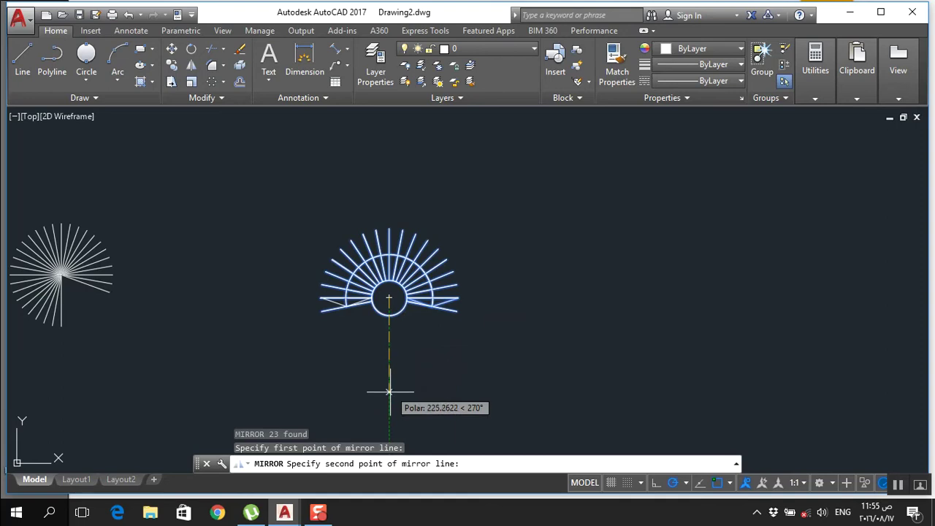
{"action": "left_click", "coordinate": [391, 393]}
{"action": "type", "text": "n"}
{"action": "key", "text": "Return"}
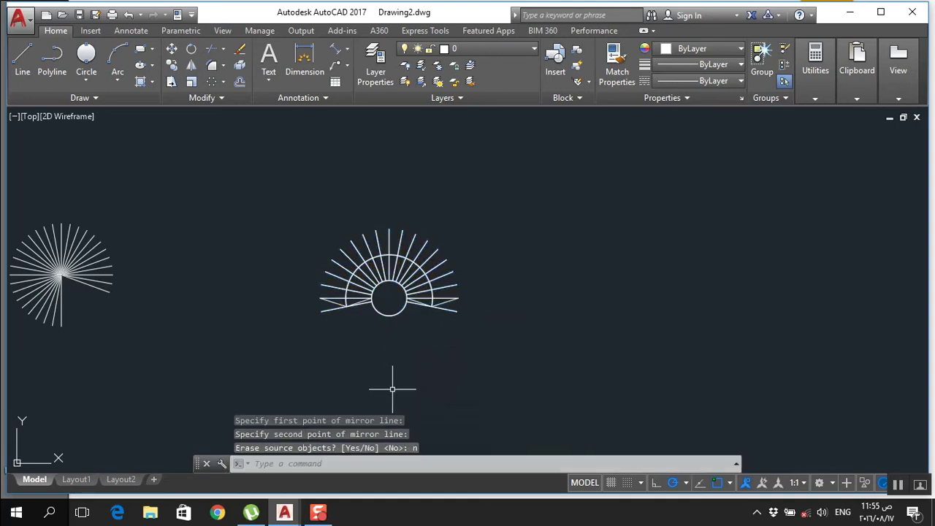
{"action": "key", "text": "ctrl+z"}
{"action": "left_click_drag", "start_coordinate": [455, 333], "coordinate": [298, 230]}
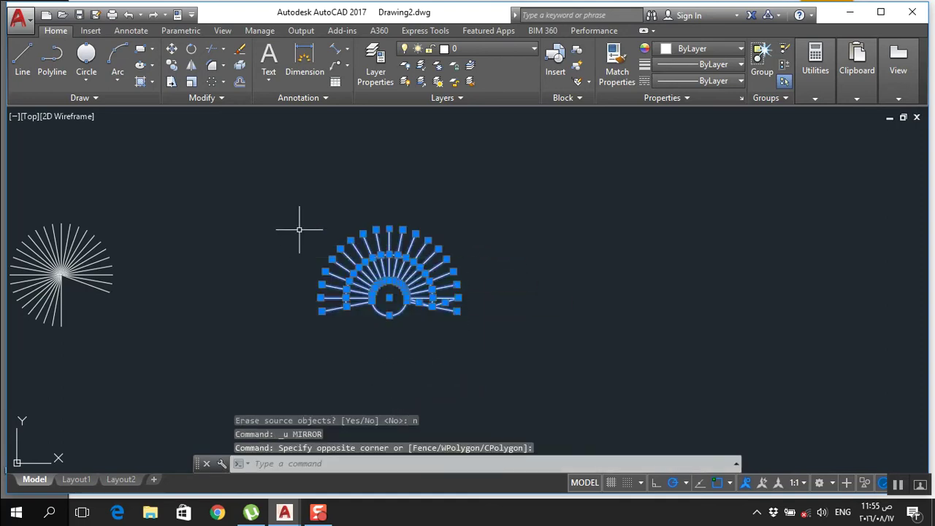
{"action": "type", "text": "mi"}
{"action": "key", "text": "Return"}
{"action": "left_click", "coordinate": [513, 289]}
{"action": "left_click", "coordinate": [515, 383]}
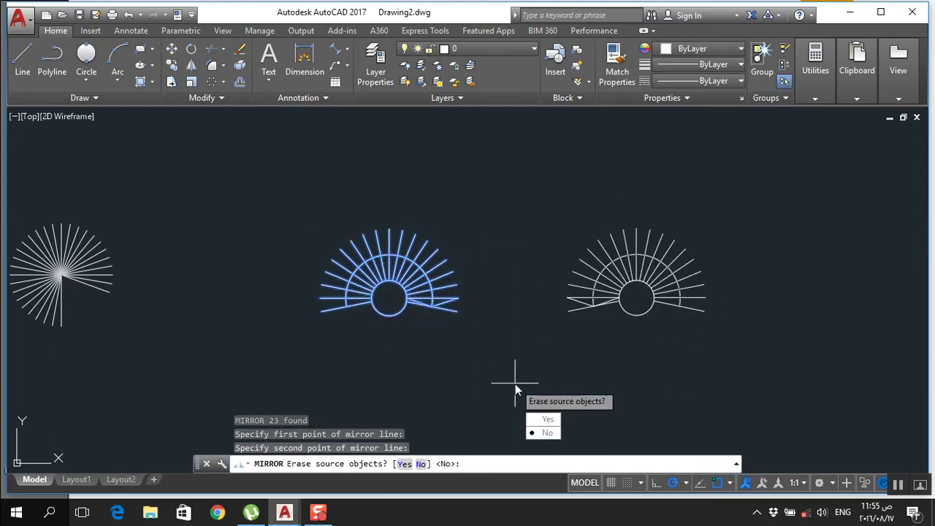
{"action": "type", "text": "y"}
{"action": "key", "text": "Return"}
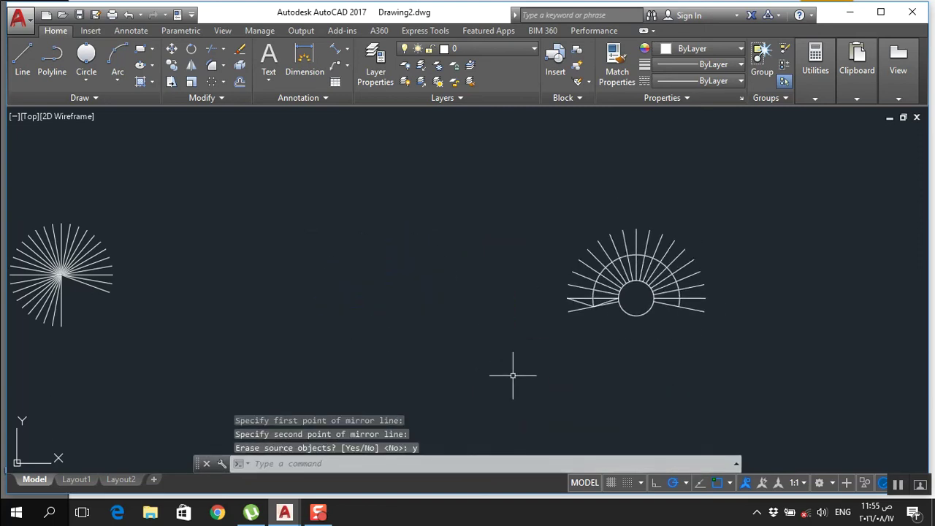
{"action": "key", "text": "ctrl+z"}
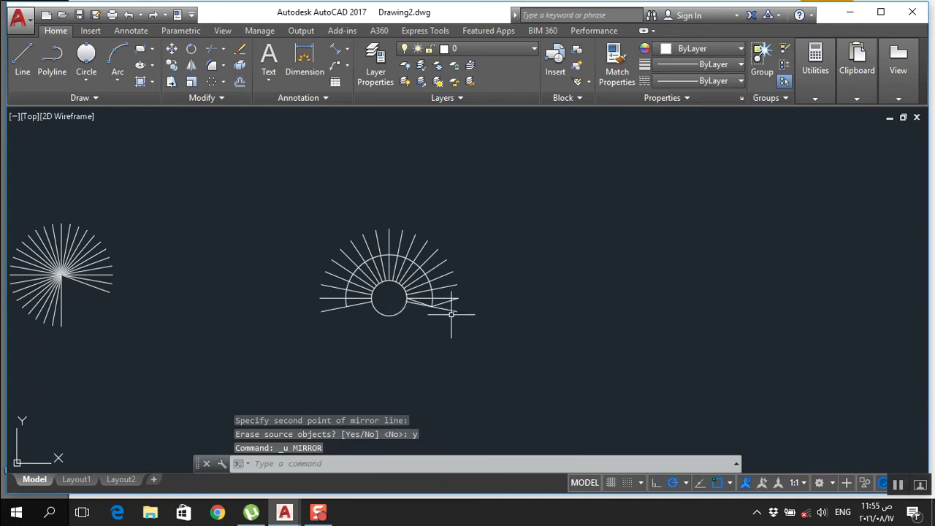
{"action": "middle_click_drag", "start_coordinate": [130, 267], "coordinate": [421, 240]}
{"action": "left_click", "coordinate": [406, 220]}
{"action": "left_click", "coordinate": [382, 229]}
{"action": "key", "text": "Escape"}
{"action": "scroll", "coordinate": [385, 296], "scroll_direction": "down", "scroll_amount": 2}
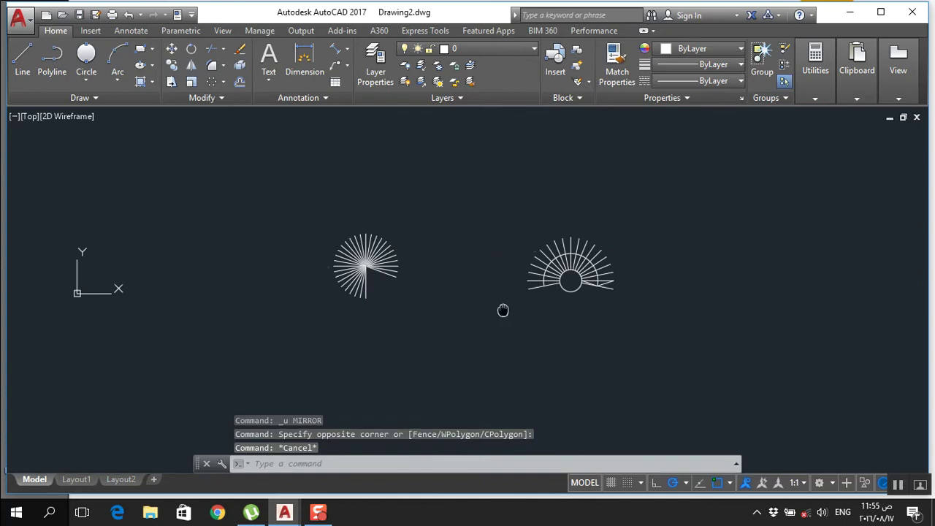
{"action": "middle_click_drag", "start_coordinate": [530, 305], "coordinate": [365, 310]}
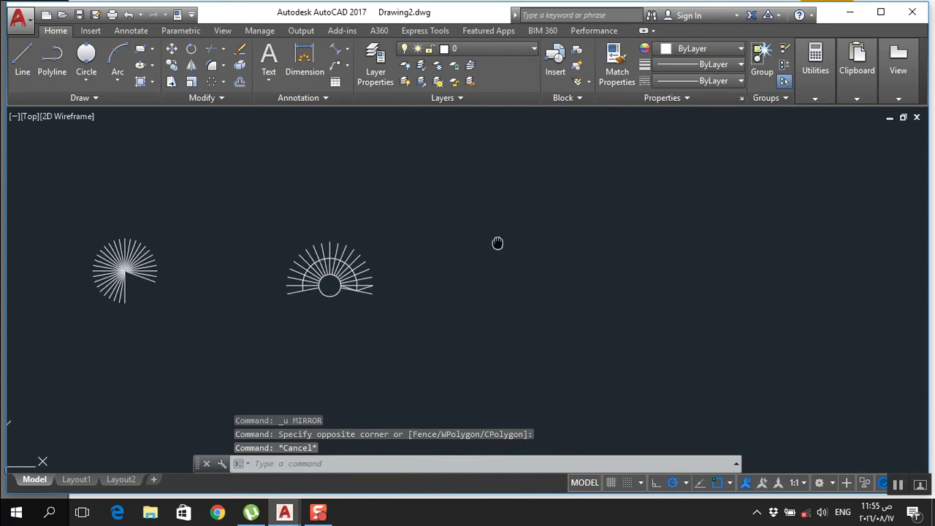
{"action": "middle_click_drag", "start_coordinate": [512, 229], "coordinate": [468, 231]}
- Draw a small circle to the right of the fans
{"action": "type", "text": "c"}
{"action": "key", "text": "Return"}
{"action": "left_click", "coordinate": [500, 266]}
{"action": "left_click", "coordinate": [502, 253]}
{"action": "key", "text": "Return"}
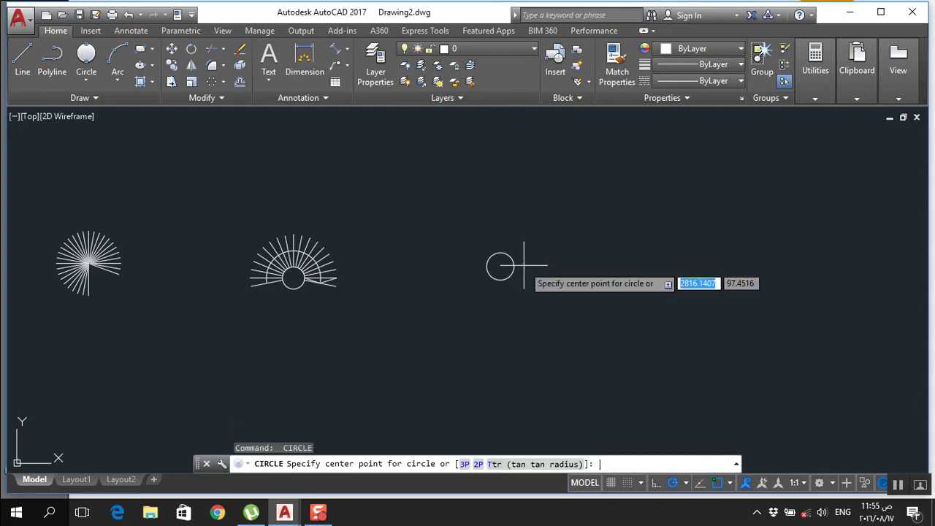
{"action": "key", "text": "Escape"}
- Draw a 125-unit horizontal line from the new circle's centre and select it
{"action": "type", "text": "l"}
{"action": "key", "text": "Return"}
{"action": "left_click", "coordinate": [500, 266]}
{"action": "type", "text": "12"}
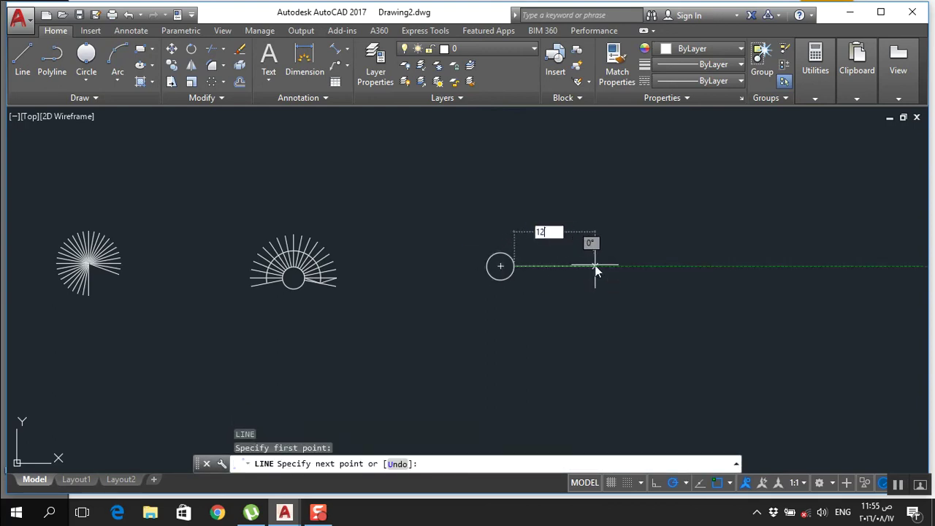
{"action": "key", "text": "Return"}
{"action": "key", "text": "Escape"}
{"action": "scroll", "coordinate": [527, 270], "scroll_direction": "up", "scroll_amount": 4}
{"action": "left_click", "coordinate": [595, 233]}
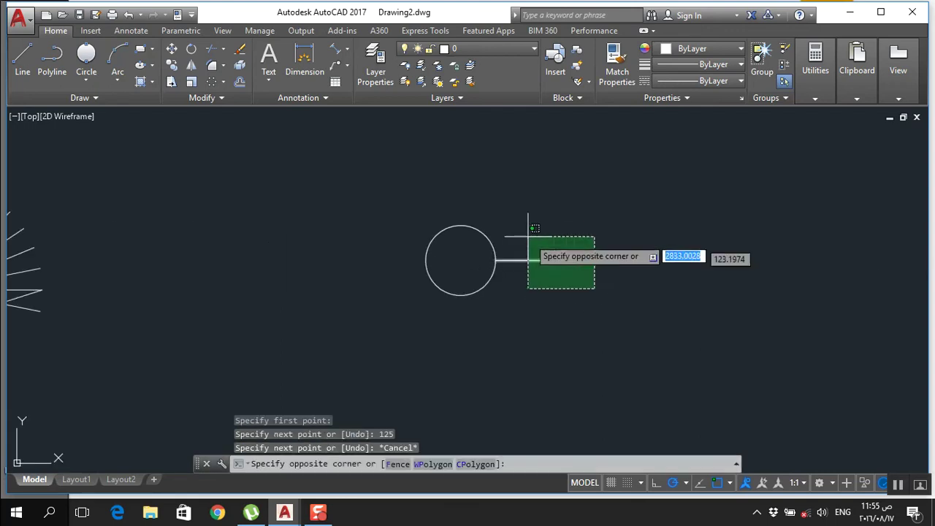
{"action": "left_click", "coordinate": [532, 304]}
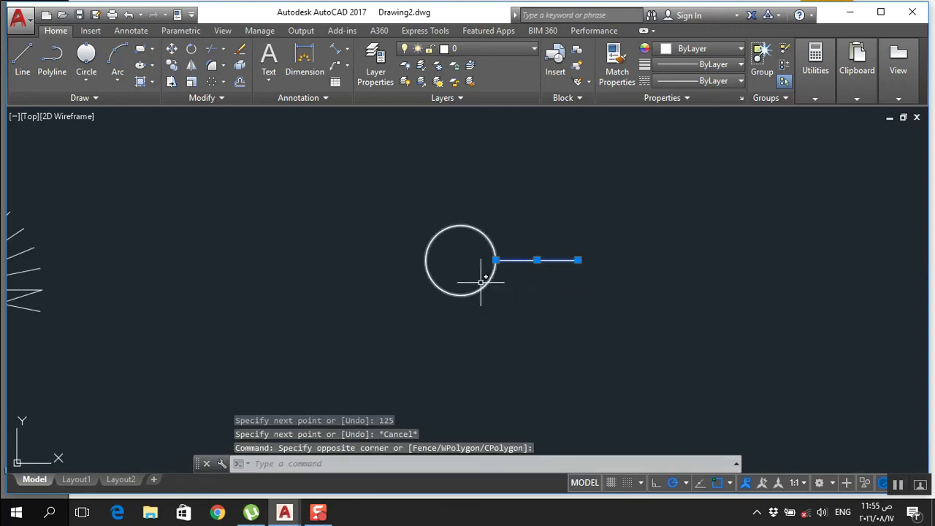
- Start a polar array (AR) of the line centred on the new circle's centre
{"action": "type", "text": "ar"}
{"action": "key", "text": "Return"}
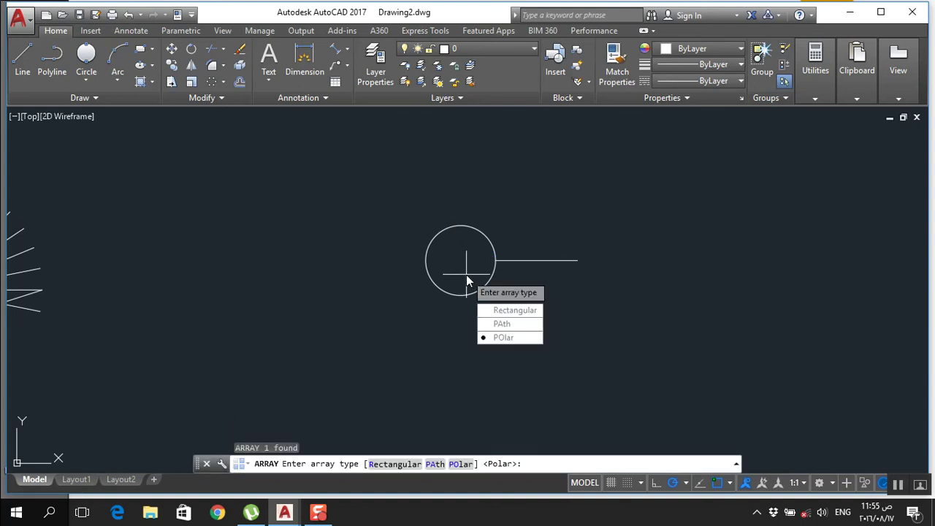
{"action": "left_click", "coordinate": [502, 338]}
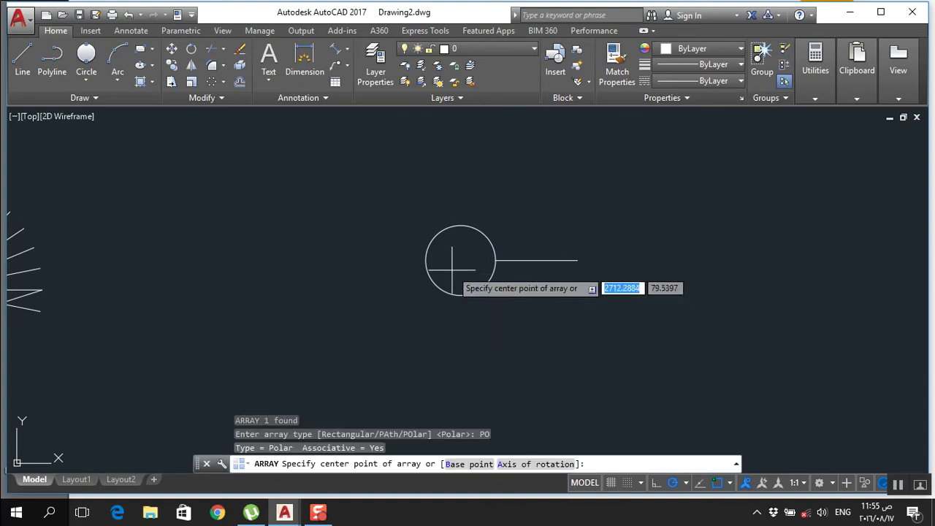
{"action": "left_click", "coordinate": [469, 263]}
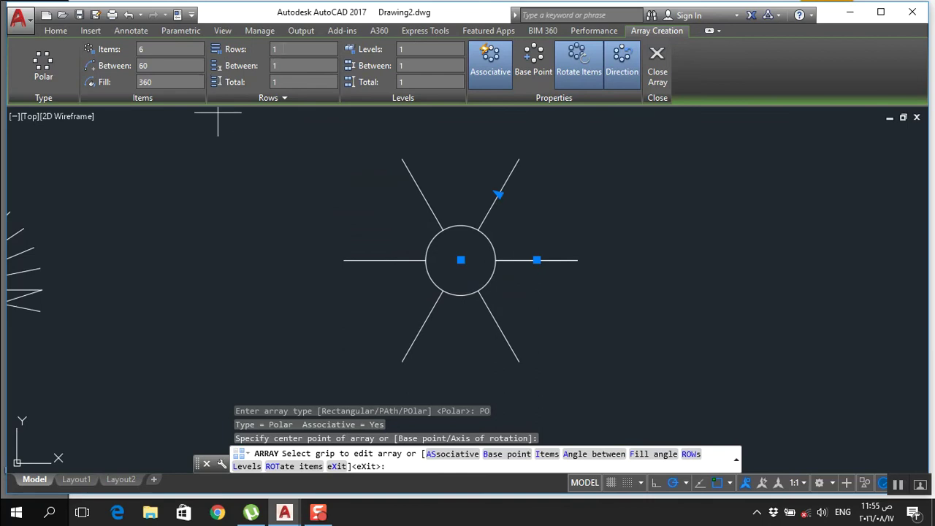
- Finish the 6-item, 60°, 360° polar array, undo a stray edit, and reselect it
{"action": "scroll", "coordinate": [378, 348], "scroll_direction": "down", "scroll_amount": 2}
{"action": "scroll", "coordinate": [378, 348], "scroll_direction": "down", "scroll_amount": 1}
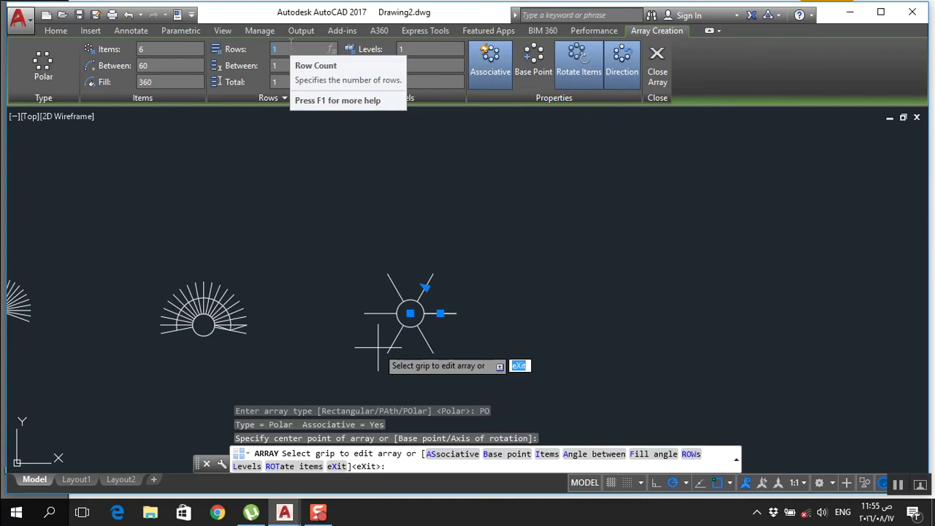
{"action": "type", "text": "2"}
{"action": "left_click", "coordinate": [378, 348]}
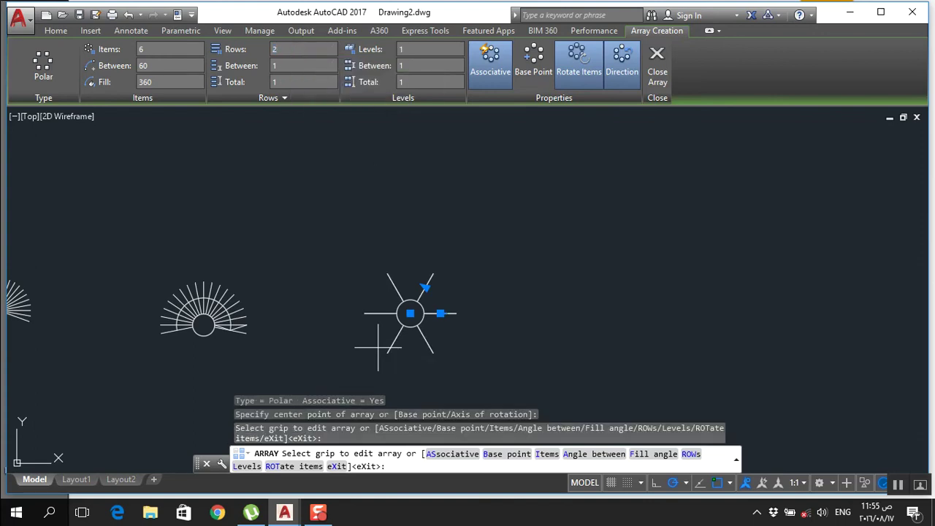
{"action": "left_click", "coordinate": [493, 268]}
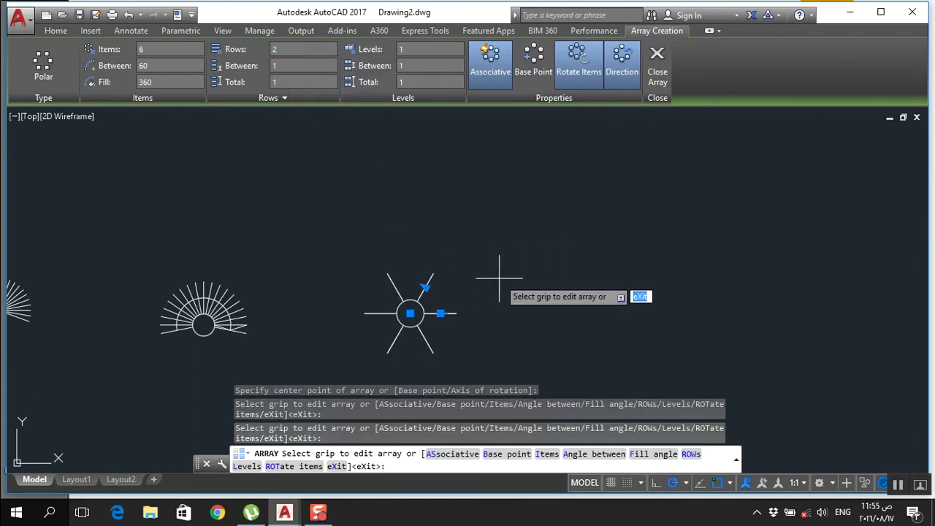
{"action": "left_click", "coordinate": [452, 212]}
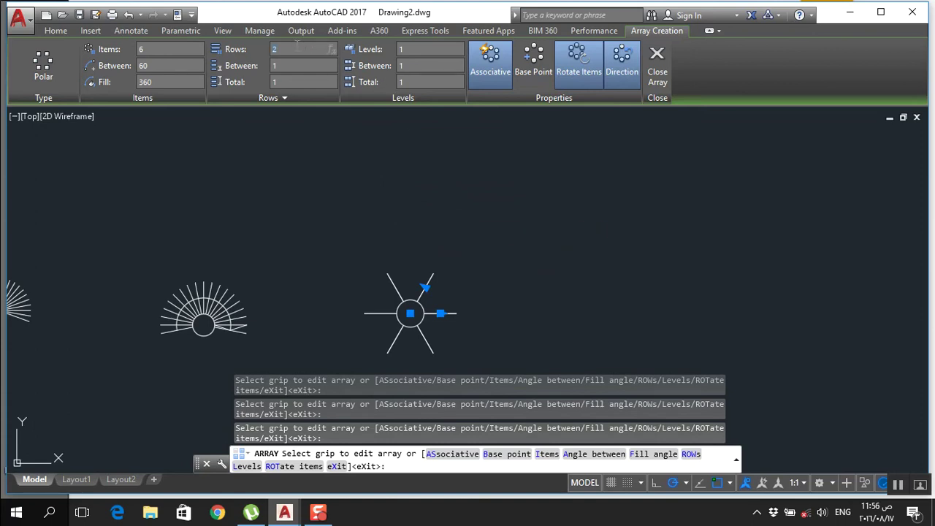
{"action": "key", "text": "ctrl+z"}
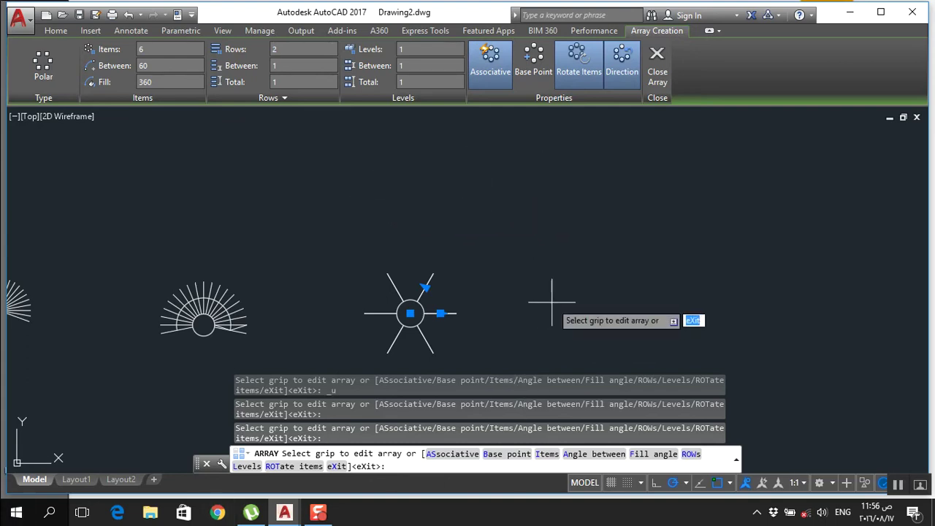
{"action": "key", "text": "Escape"}
{"action": "key", "text": "Escape"}
{"action": "key", "text": "Escape"}
{"action": "key", "text": "Escape"}
{"action": "left_click", "coordinate": [421, 287]}
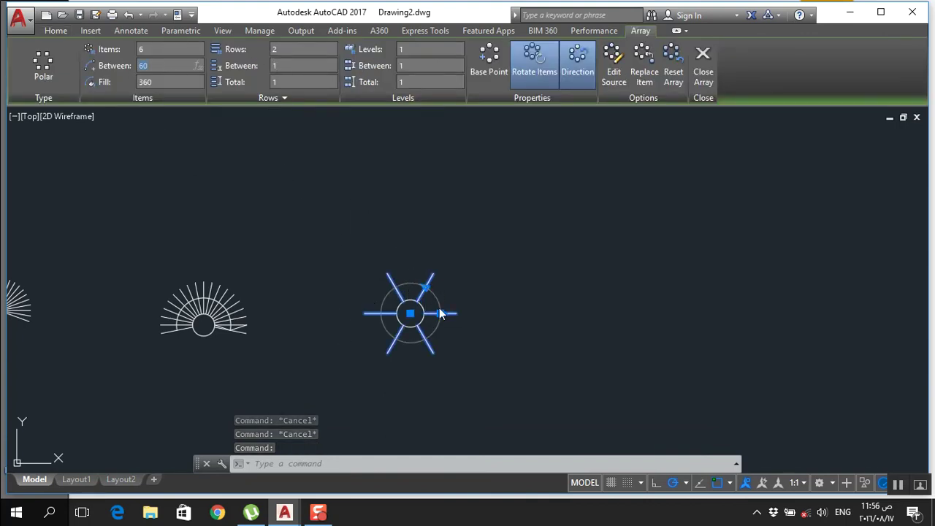
- Move the array's base point to a snap point out along the right-hand spoke
{"action": "left_click", "coordinate": [161, 65]}
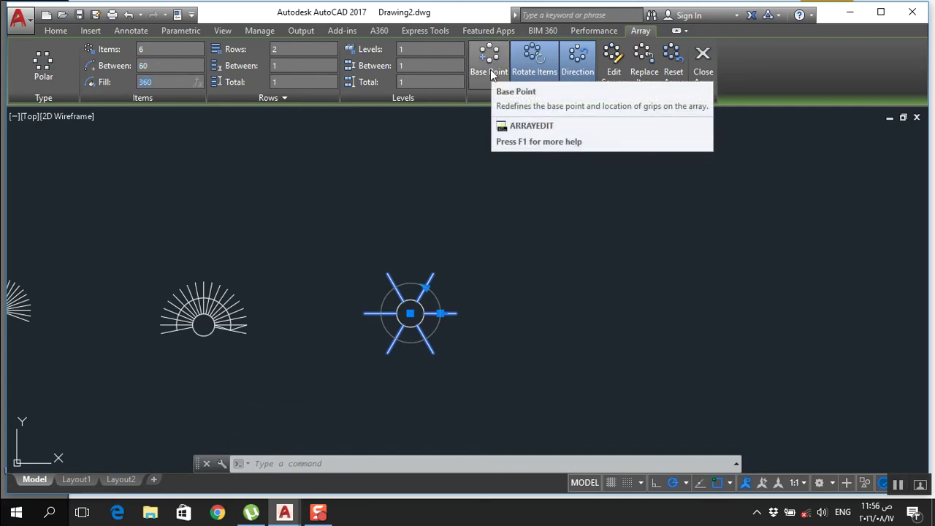
{"action": "left_click", "coordinate": [491, 75]}
{"action": "scroll", "coordinate": [428, 313], "scroll_direction": "up", "scroll_amount": 2}
{"action": "scroll", "coordinate": [429, 278], "scroll_direction": "up", "scroll_amount": 2}
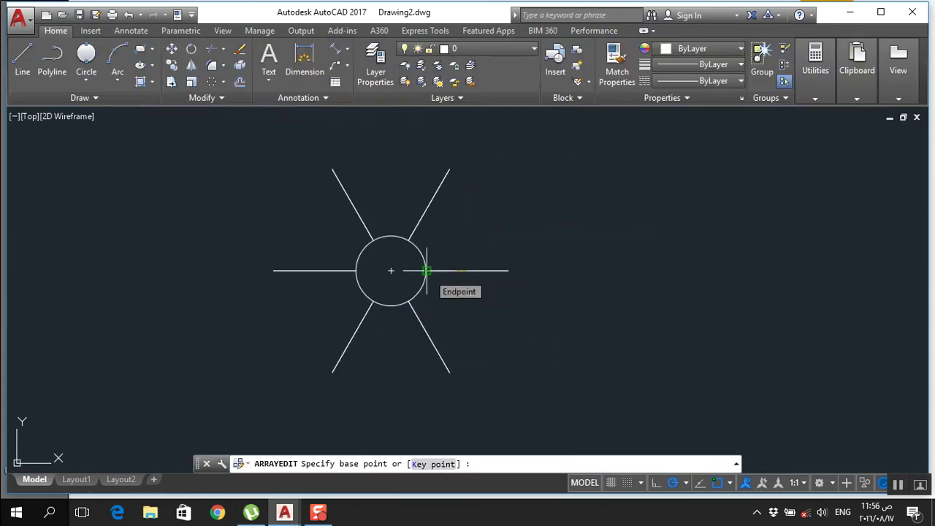
{"action": "left_click", "coordinate": [429, 277]}
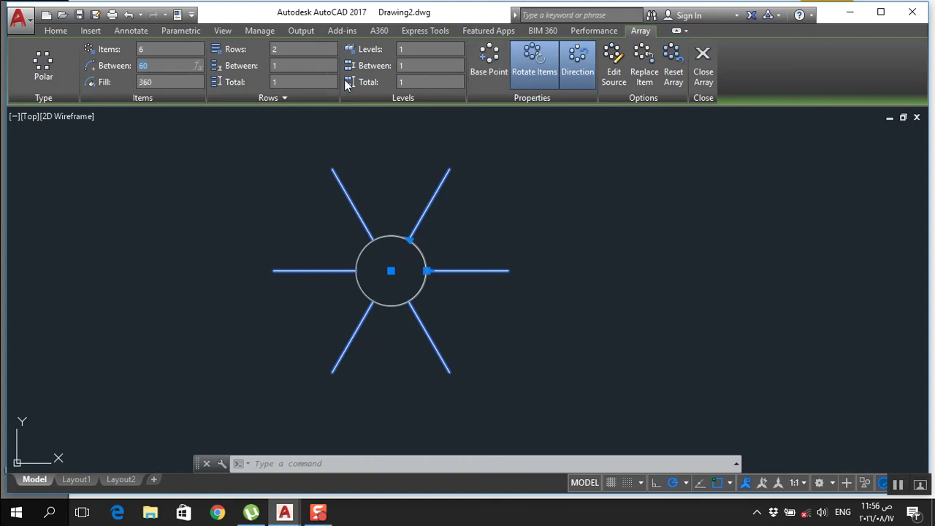
{"action": "left_click", "coordinate": [479, 67]}
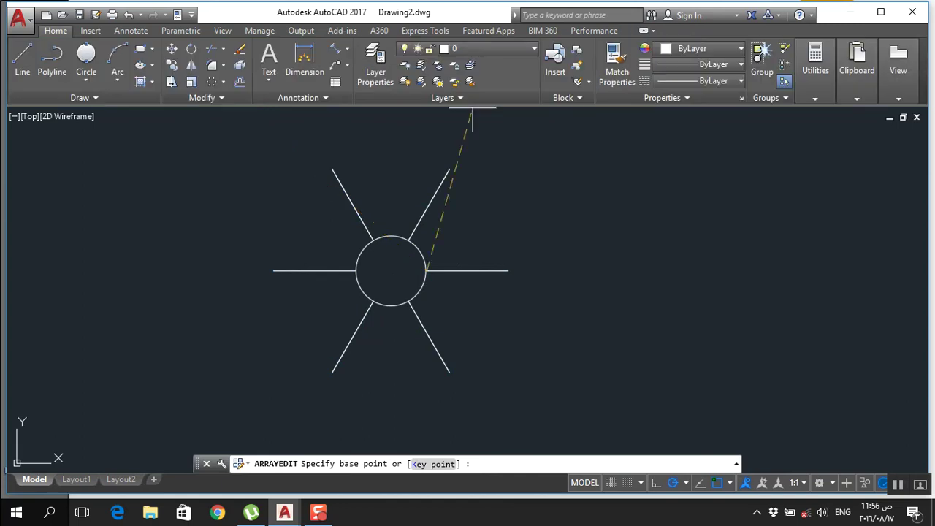
{"action": "left_click", "coordinate": [467, 271]}
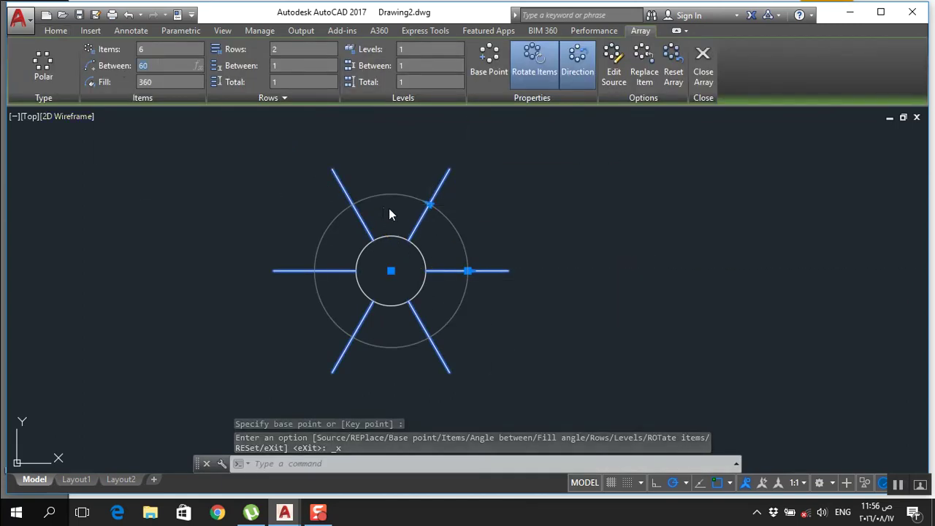
- Set 19° spacing between the six lines over 96°, and turn off item rotation
{"action": "left_click", "coordinate": [431, 204]}
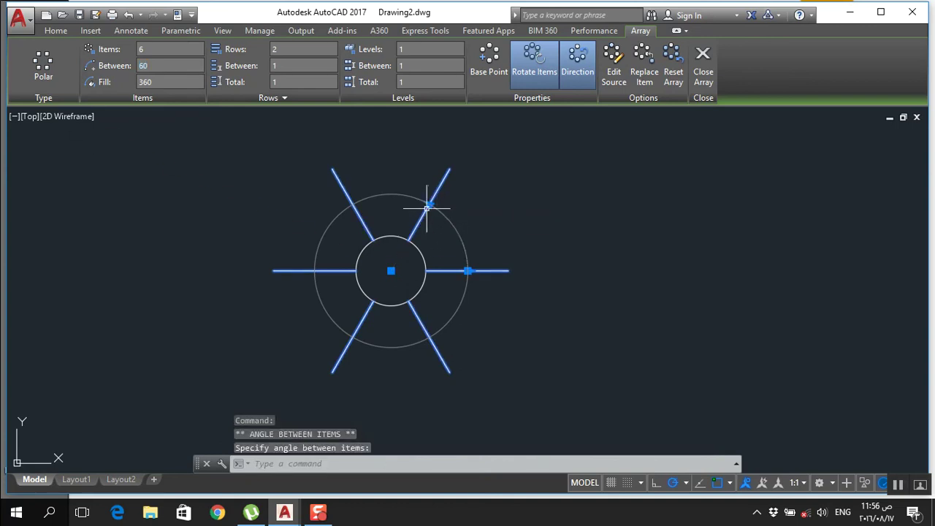
{"action": "left_click", "coordinate": [431, 204]}
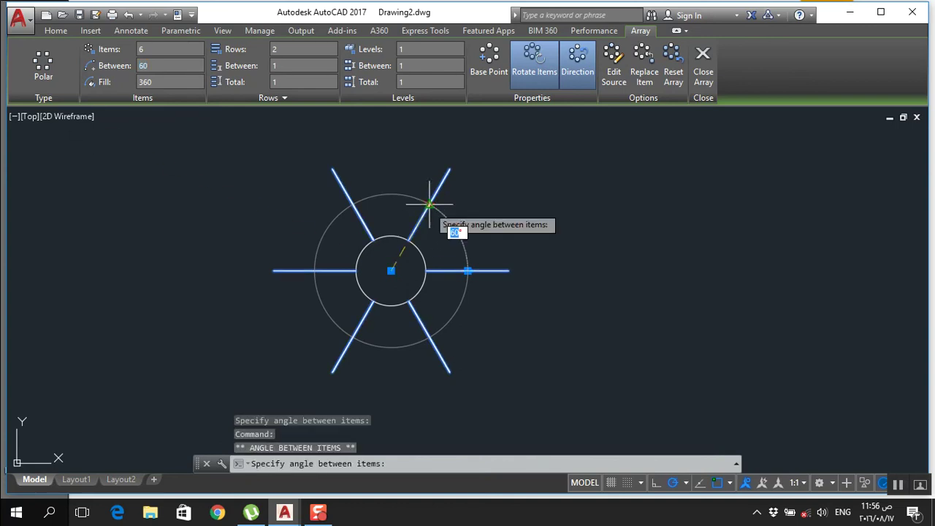
{"action": "left_click", "coordinate": [454, 251]}
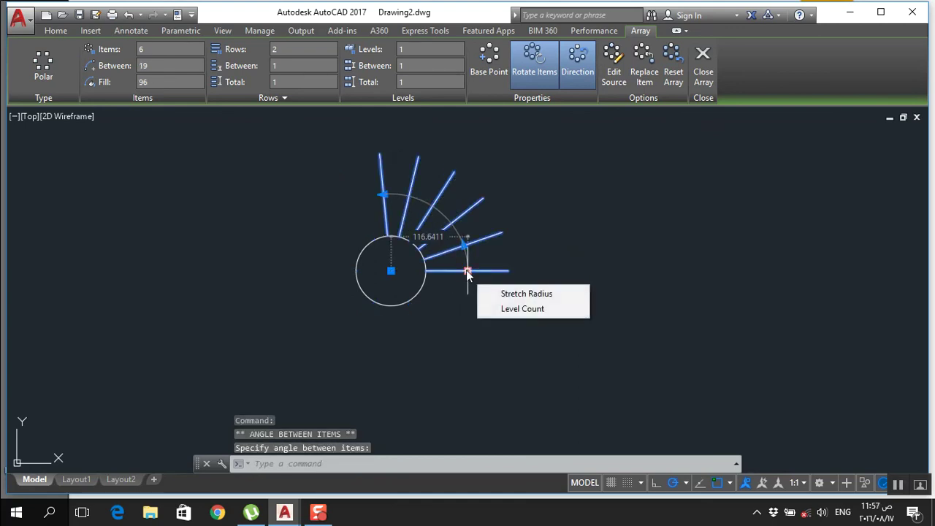
{"action": "left_click", "coordinate": [146, 65]}
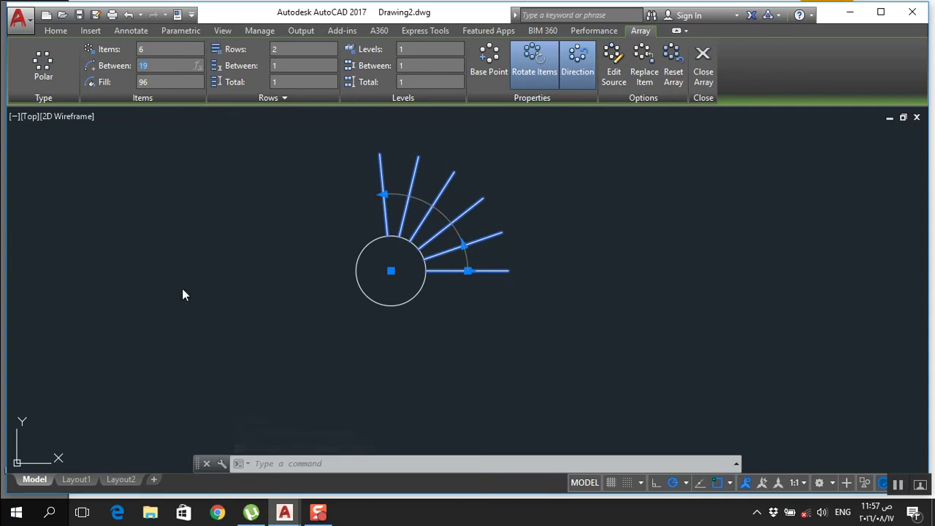
{"action": "left_click", "coordinate": [535, 81]}
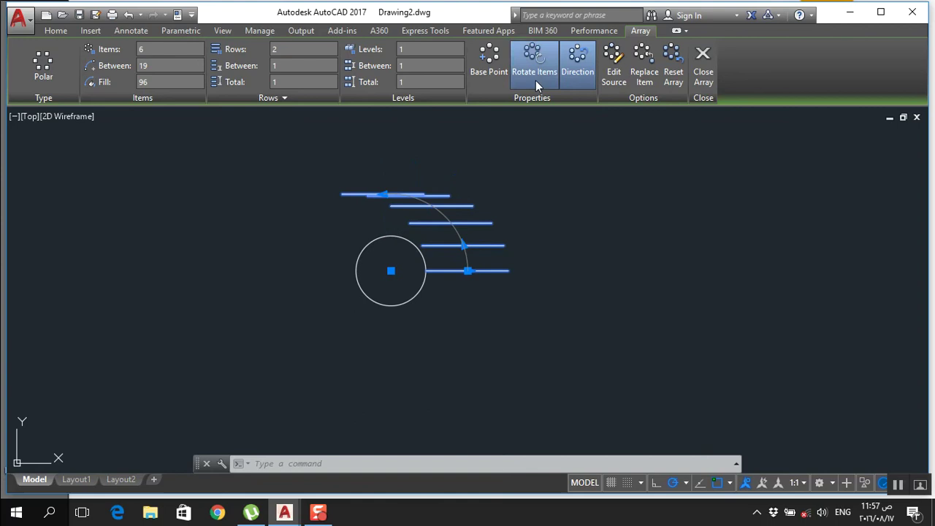
- Leave Rotate Items off and flip Direction so horizontal lines stack below the circle
{"action": "left_click", "coordinate": [536, 80]}
{"action": "left_click", "coordinate": [532, 82]}
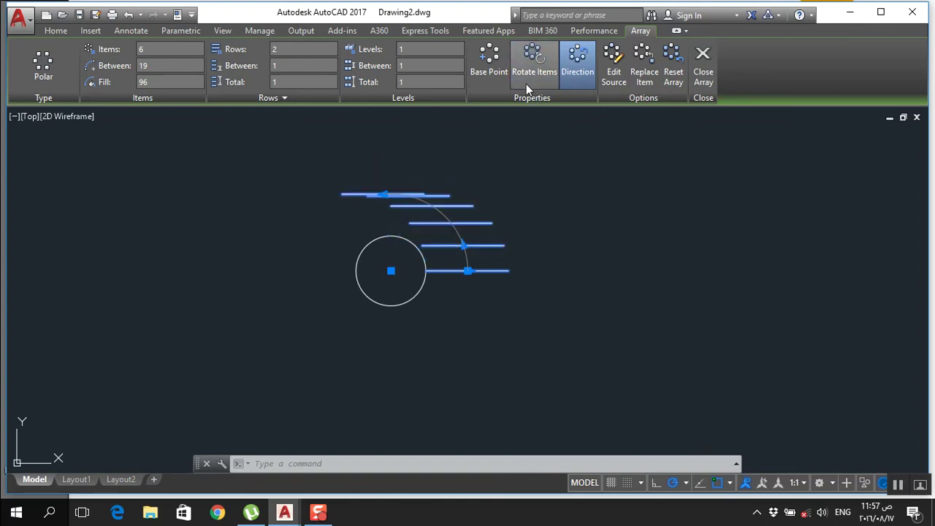
{"action": "left_click", "coordinate": [526, 84]}
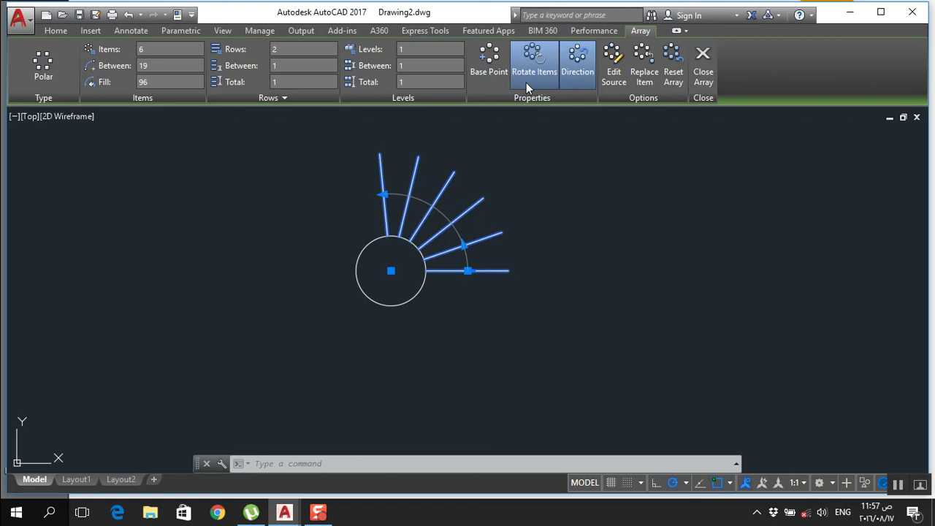
{"action": "left_click", "coordinate": [526, 82]}
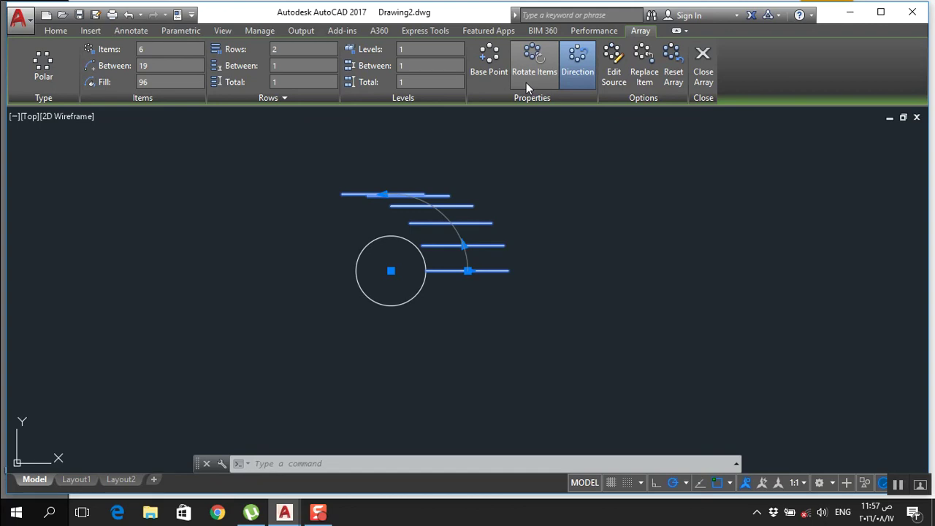
{"action": "left_click", "coordinate": [528, 86]}
{"action": "left_click", "coordinate": [578, 85]}
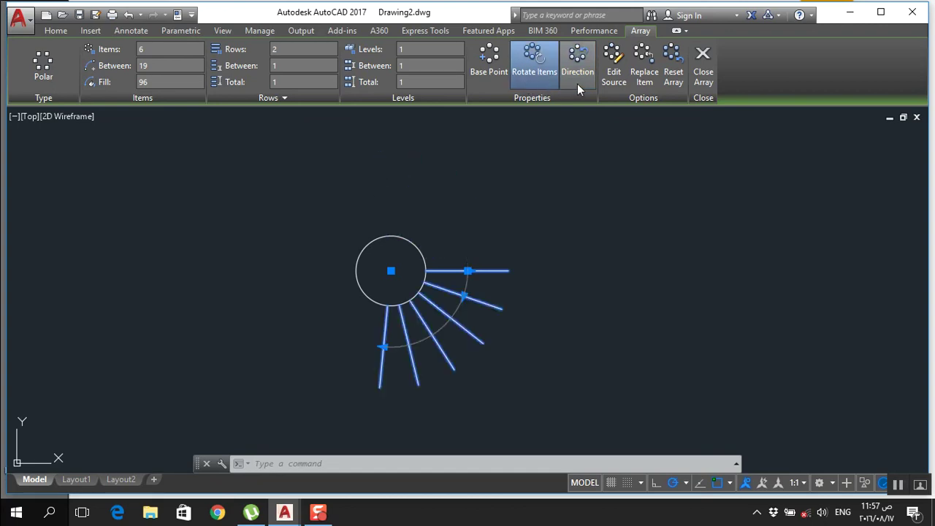
{"action": "left_click", "coordinate": [577, 84]}
{"action": "left_click", "coordinate": [578, 83]}
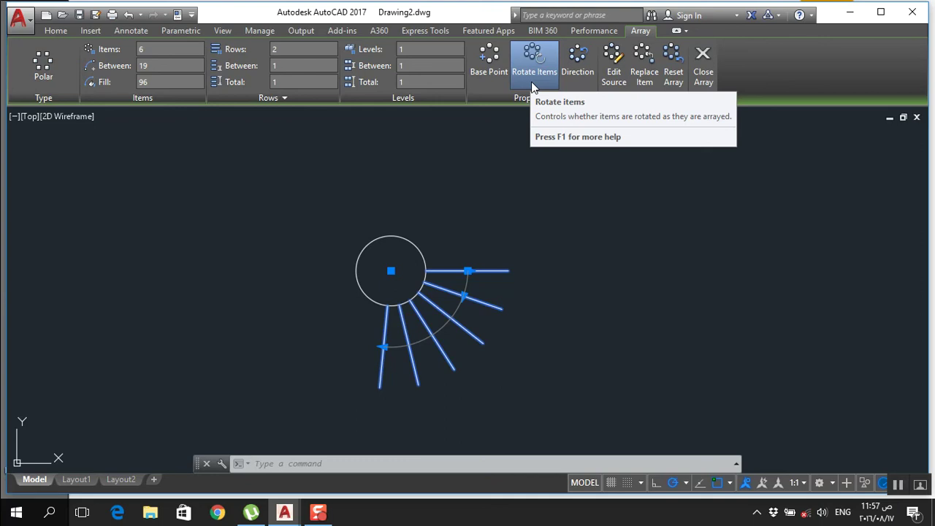
{"action": "left_click", "coordinate": [532, 85]}
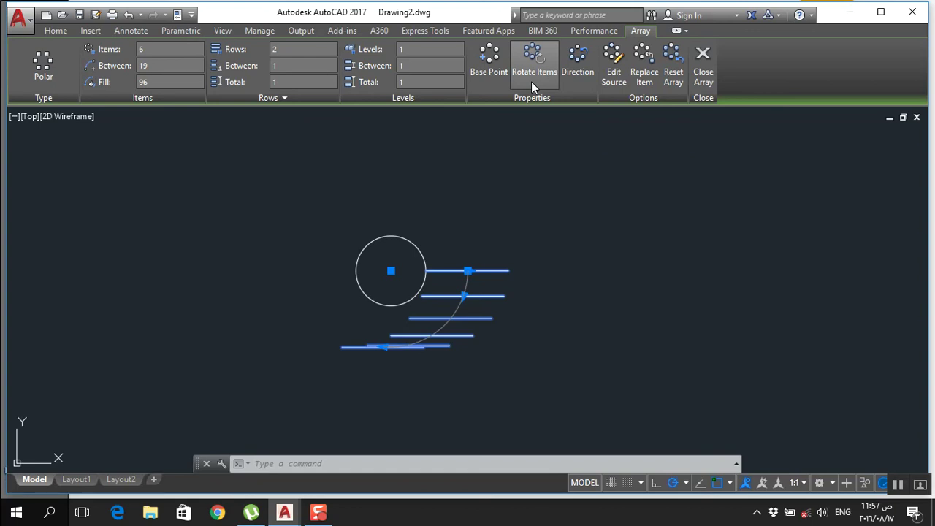
{"action": "left_click", "coordinate": [384, 346]}
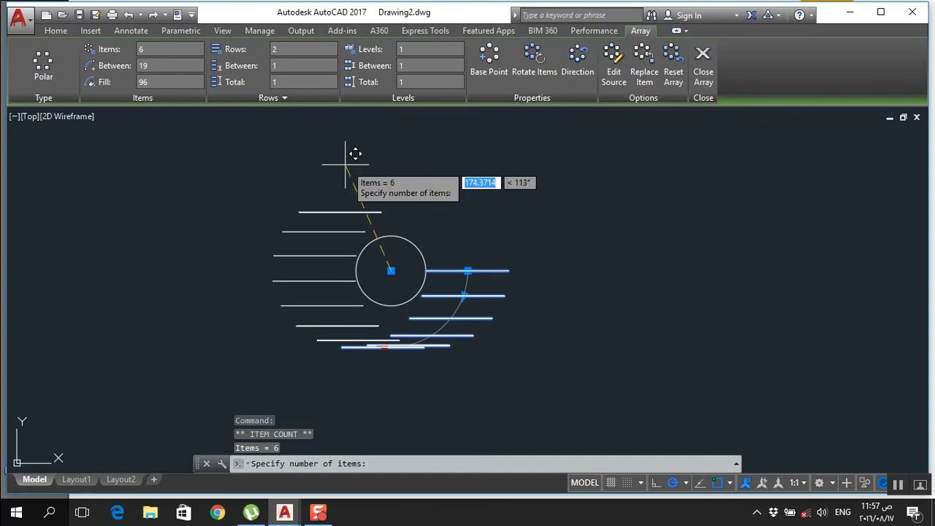
{"action": "key", "text": "Escape"}
{"action": "key", "text": "Escape"}
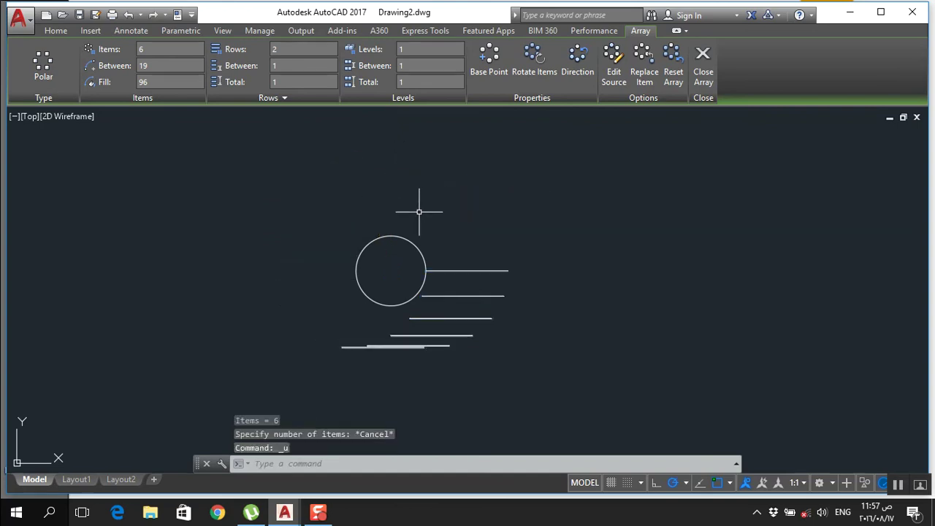
- Undo, turn Rotate Items back on, and flip Direction so the fan sweeps downward
{"action": "key", "text": "ctrl+z"}
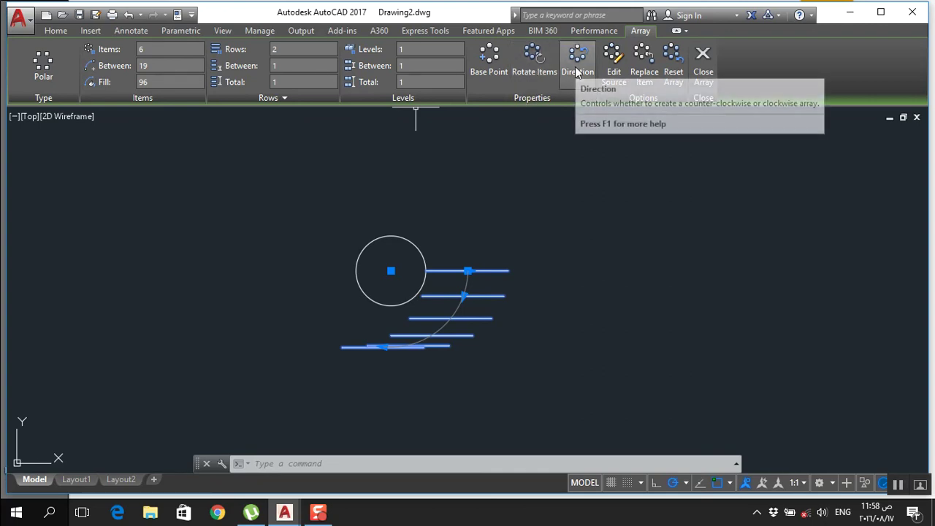
{"action": "left_click", "coordinate": [576, 70]}
{"action": "left_click", "coordinate": [554, 71]}
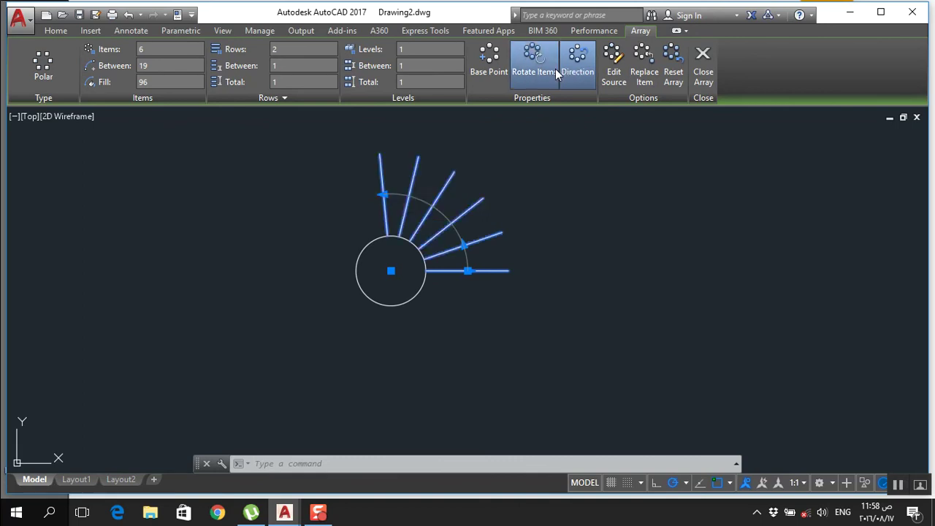
{"action": "left_click", "coordinate": [577, 72]}
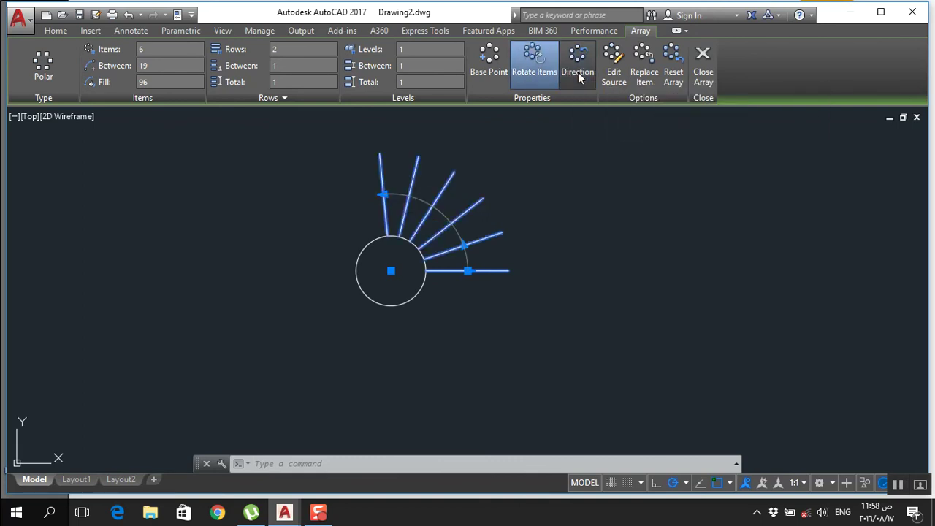
{"action": "left_click", "coordinate": [578, 75]}
{"action": "left_click", "coordinate": [578, 76]}
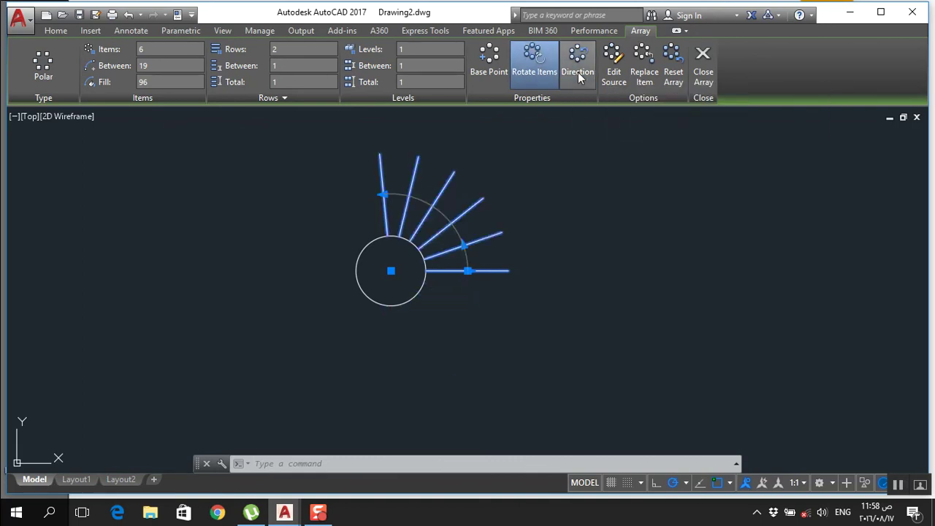
{"action": "left_click", "coordinate": [578, 75]}
{"action": "left_click", "coordinate": [578, 74]}
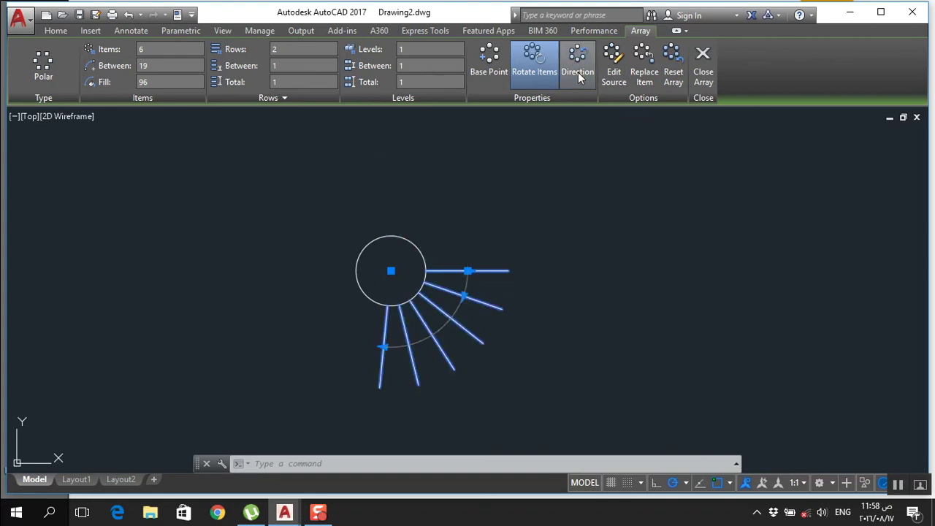
- Set the array to 13 lines at 10° spacing over 123°, then deselect it
{"action": "left_click", "coordinate": [384, 347]}
{"action": "left_click", "coordinate": [330, 204]}
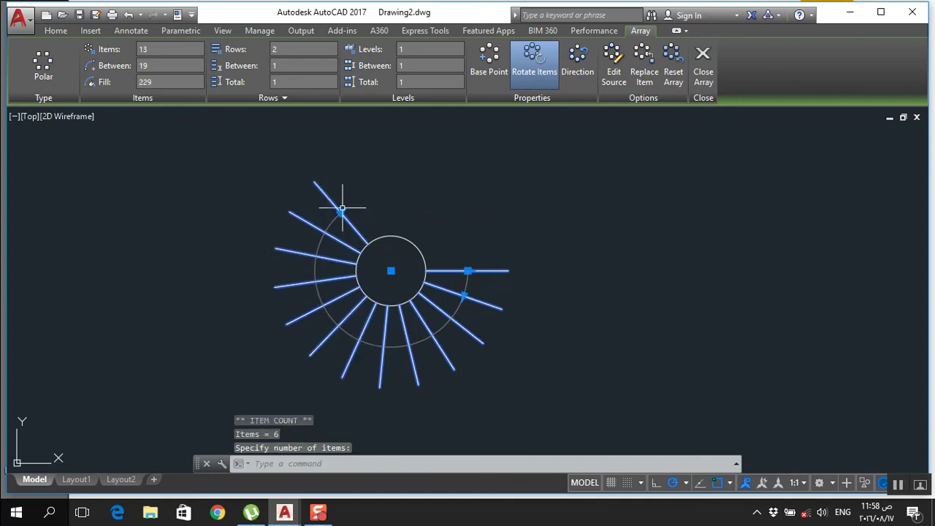
{"action": "left_click", "coordinate": [463, 294]}
{"action": "scroll", "coordinate": [468, 288], "scroll_direction": "up", "scroll_amount": 2}
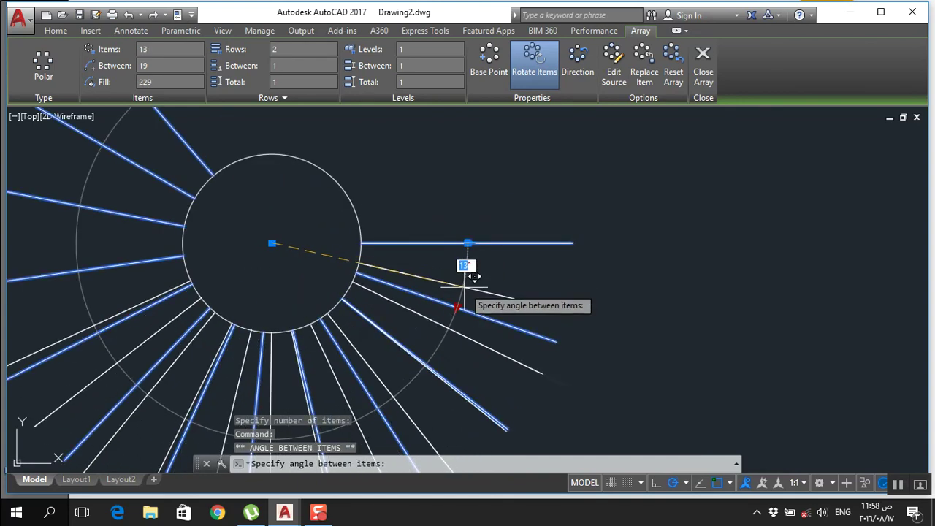
{"action": "left_click", "coordinate": [469, 270]}
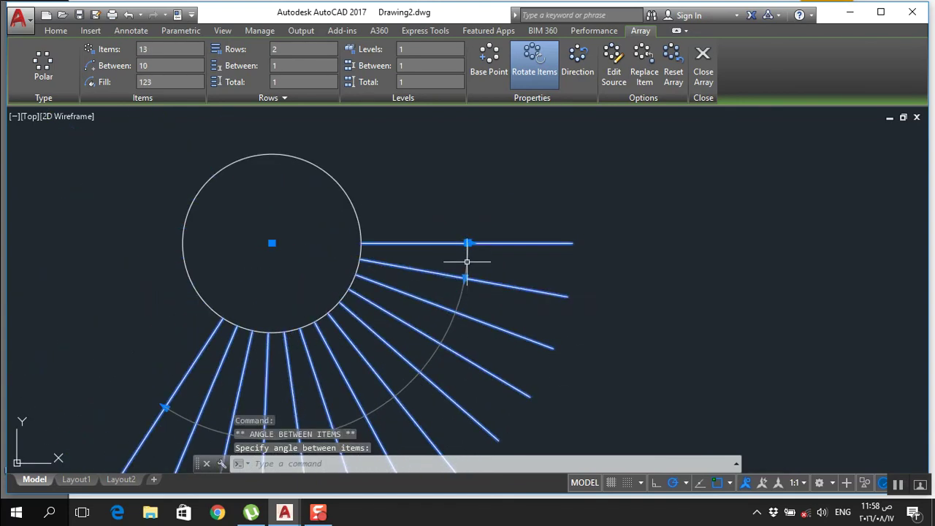
{"action": "scroll", "coordinate": [464, 271], "scroll_direction": "down", "scroll_amount": 3}
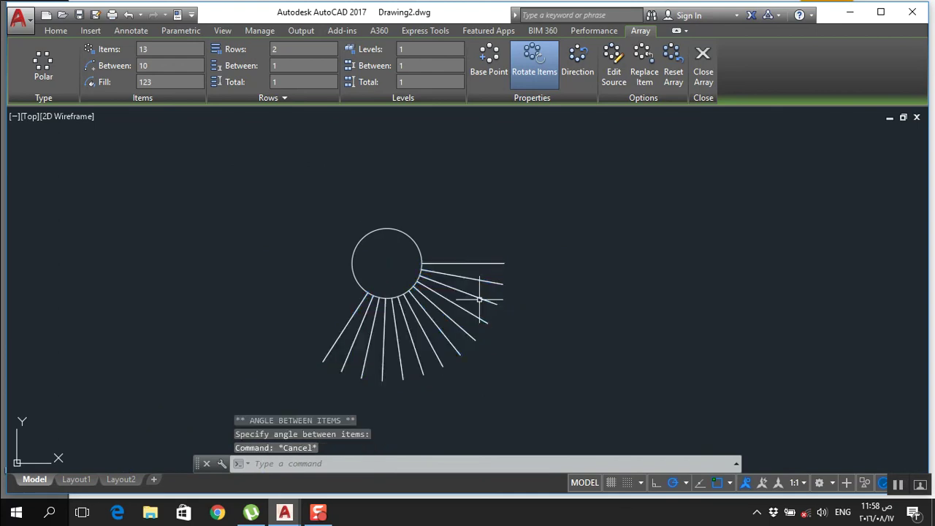
{"action": "key", "text": "Escape"}
{"action": "scroll", "coordinate": [485, 299], "scroll_direction": "up", "scroll_amount": 2}
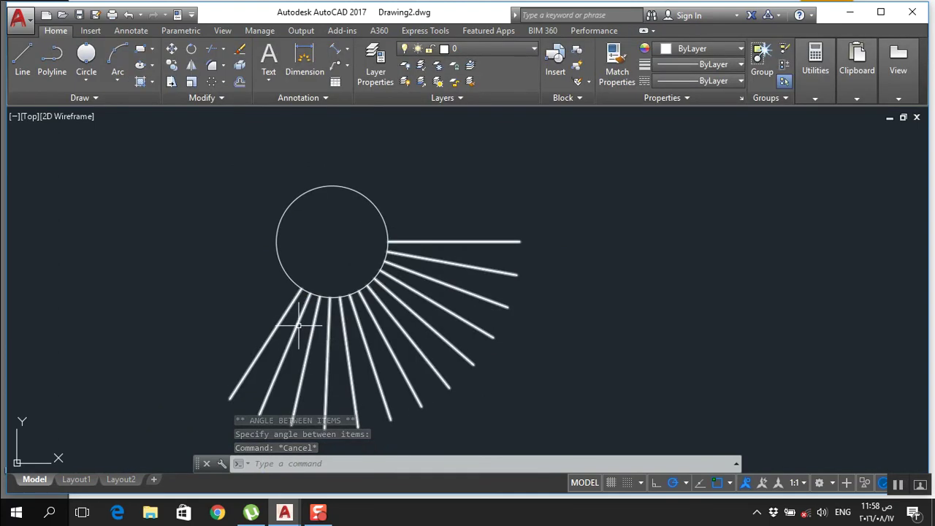
{"action": "scroll", "coordinate": [428, 261], "scroll_direction": "down", "scroll_amount": 2}
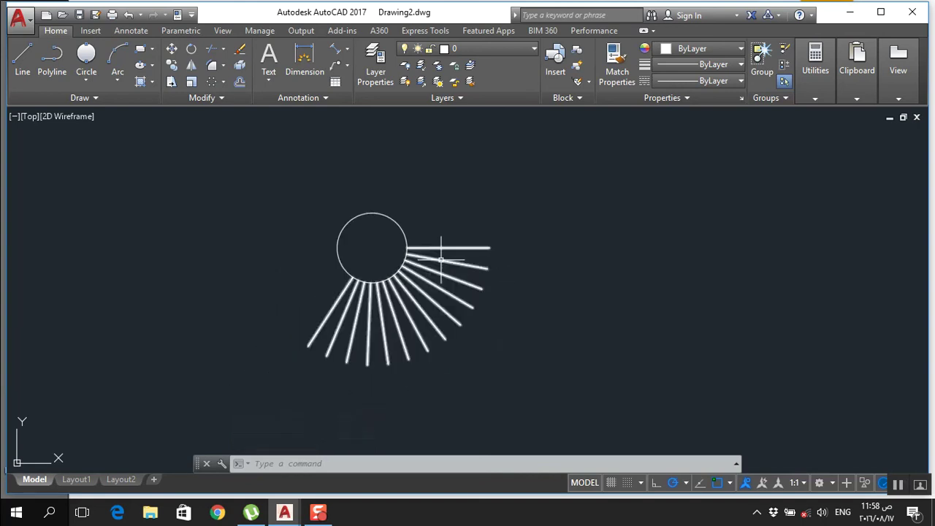
{"action": "scroll", "coordinate": [442, 282], "scroll_direction": "up", "scroll_amount": 2}
{"action": "scroll", "coordinate": [442, 282], "scroll_direction": "down", "scroll_amount": 2}
{"action": "scroll", "coordinate": [472, 274], "scroll_direction": "up", "scroll_amount": 2}
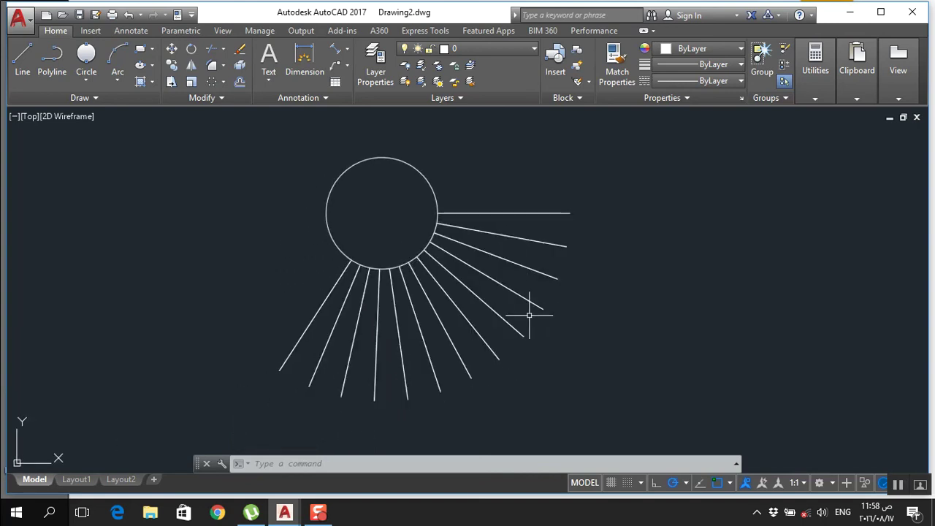